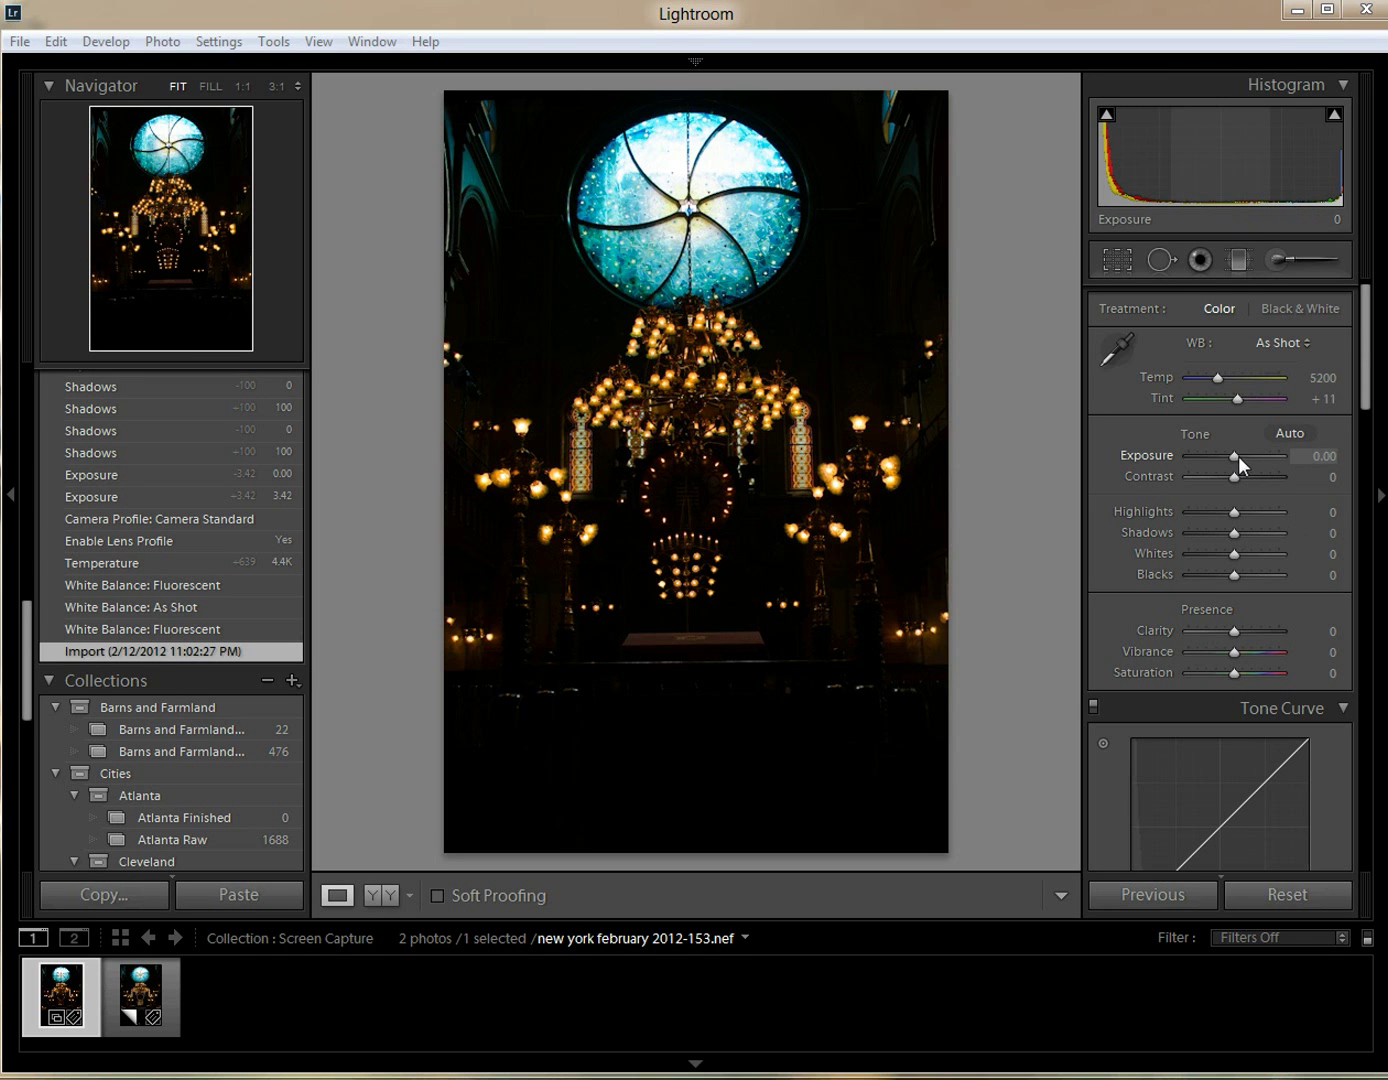
# - Try an Exposure of +2.68 on the whole photo, reset it, and raise the Shadows to +100 instead
pyautogui.moveTo(1234, 455); pyautogui.dragTo(1257, 454)
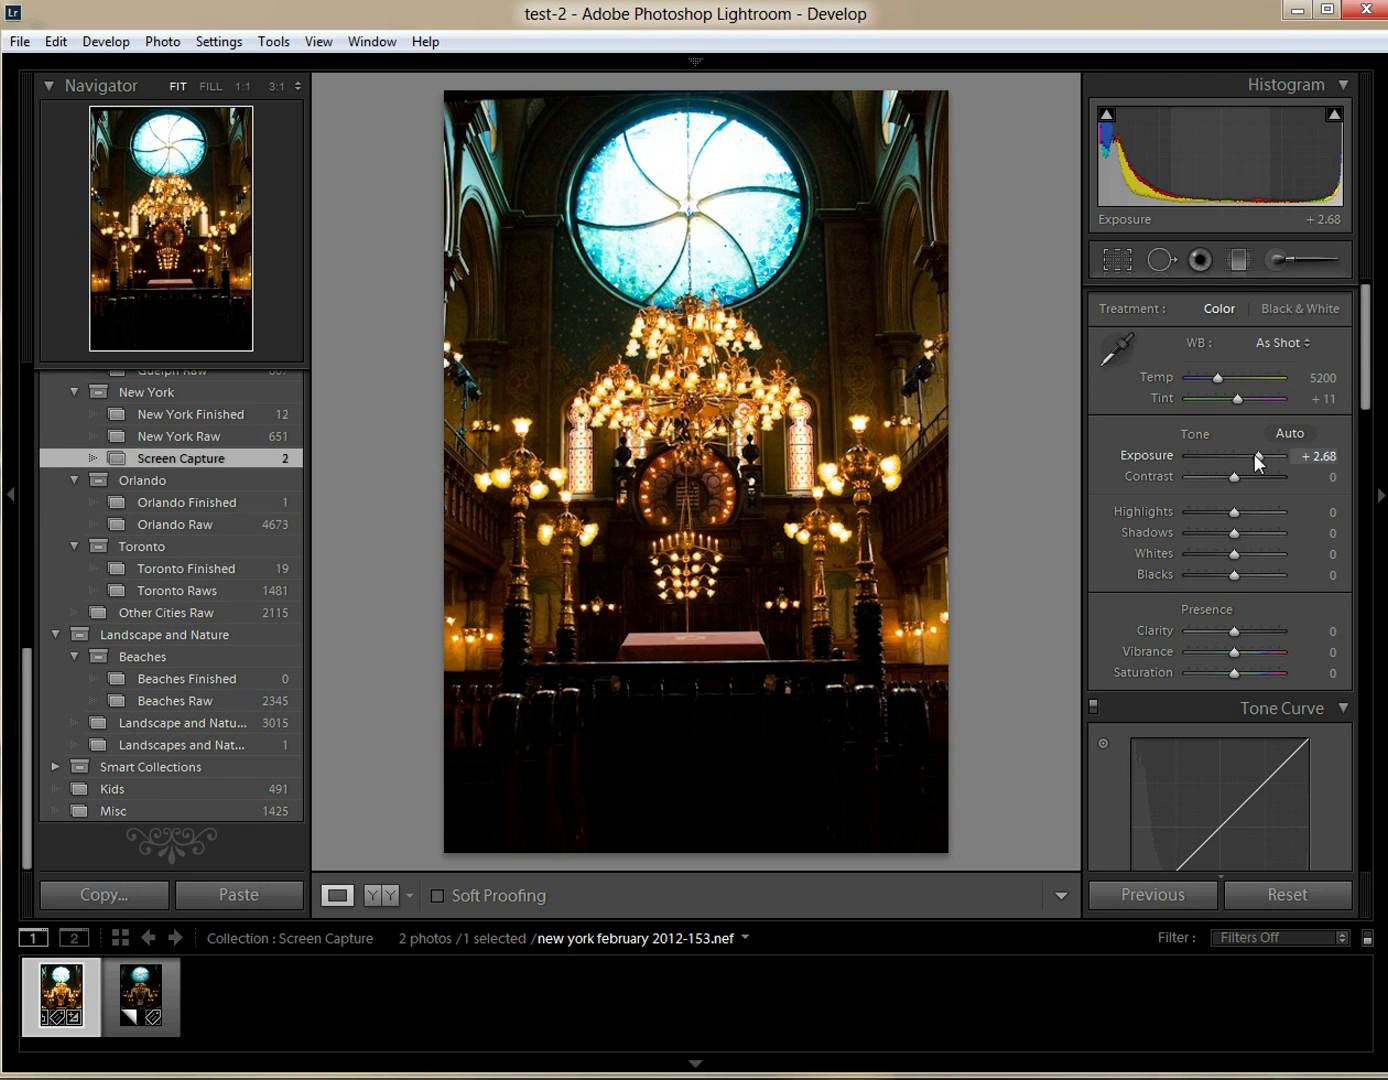
pyautogui.doubleClick(1256, 457)
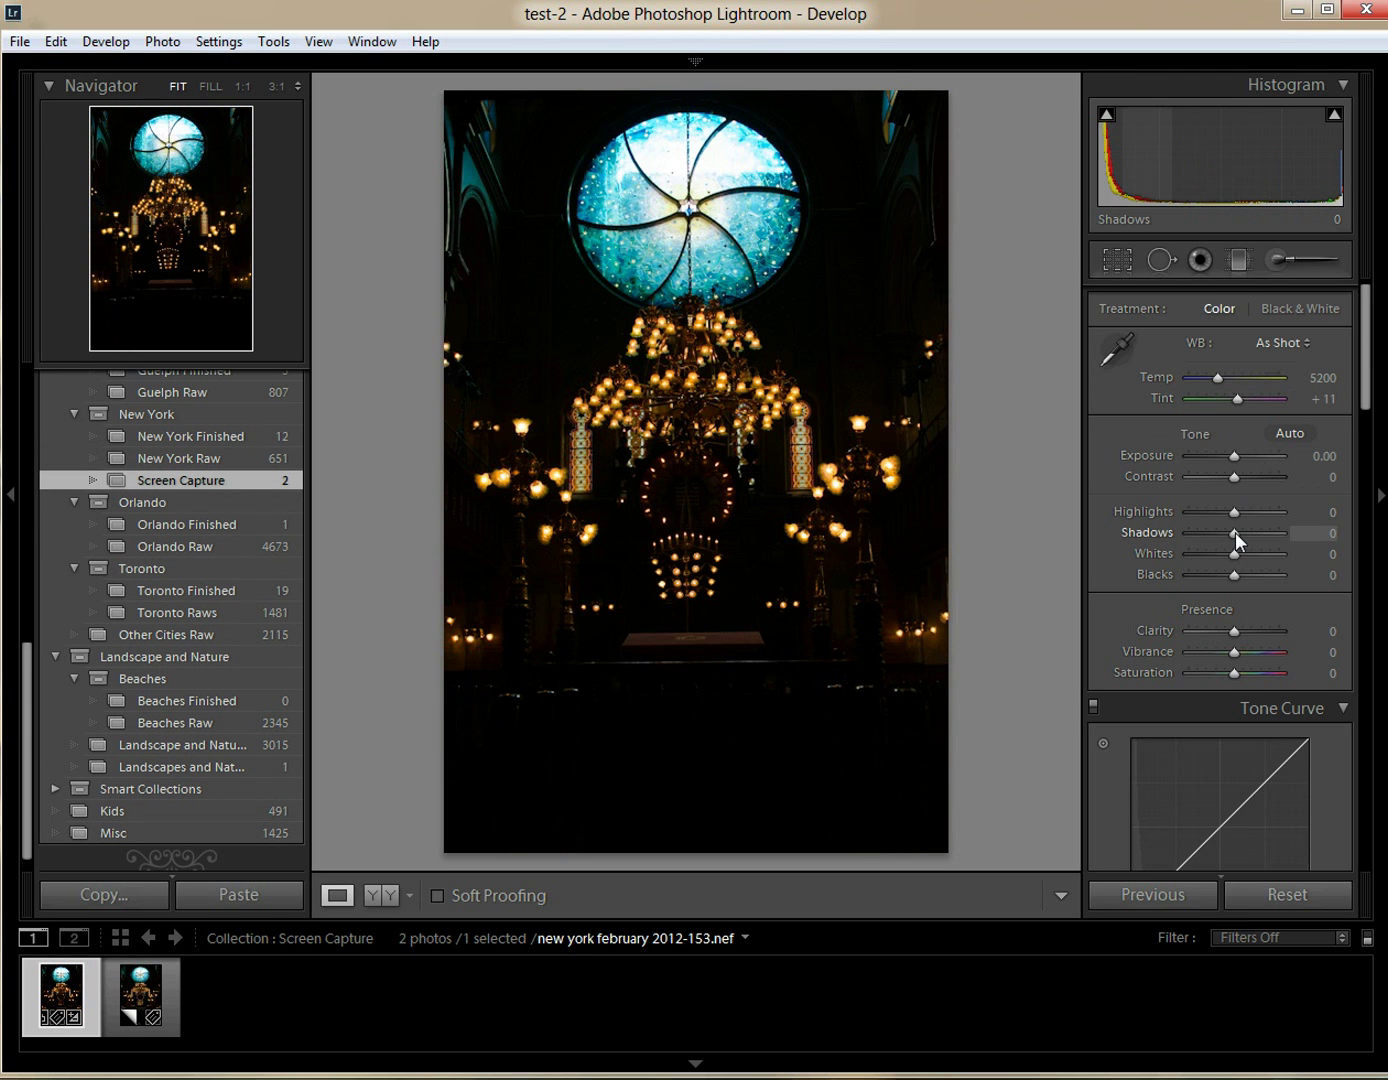
pyautogui.moveTo(1235, 532); pyautogui.dragTo(1288, 539)
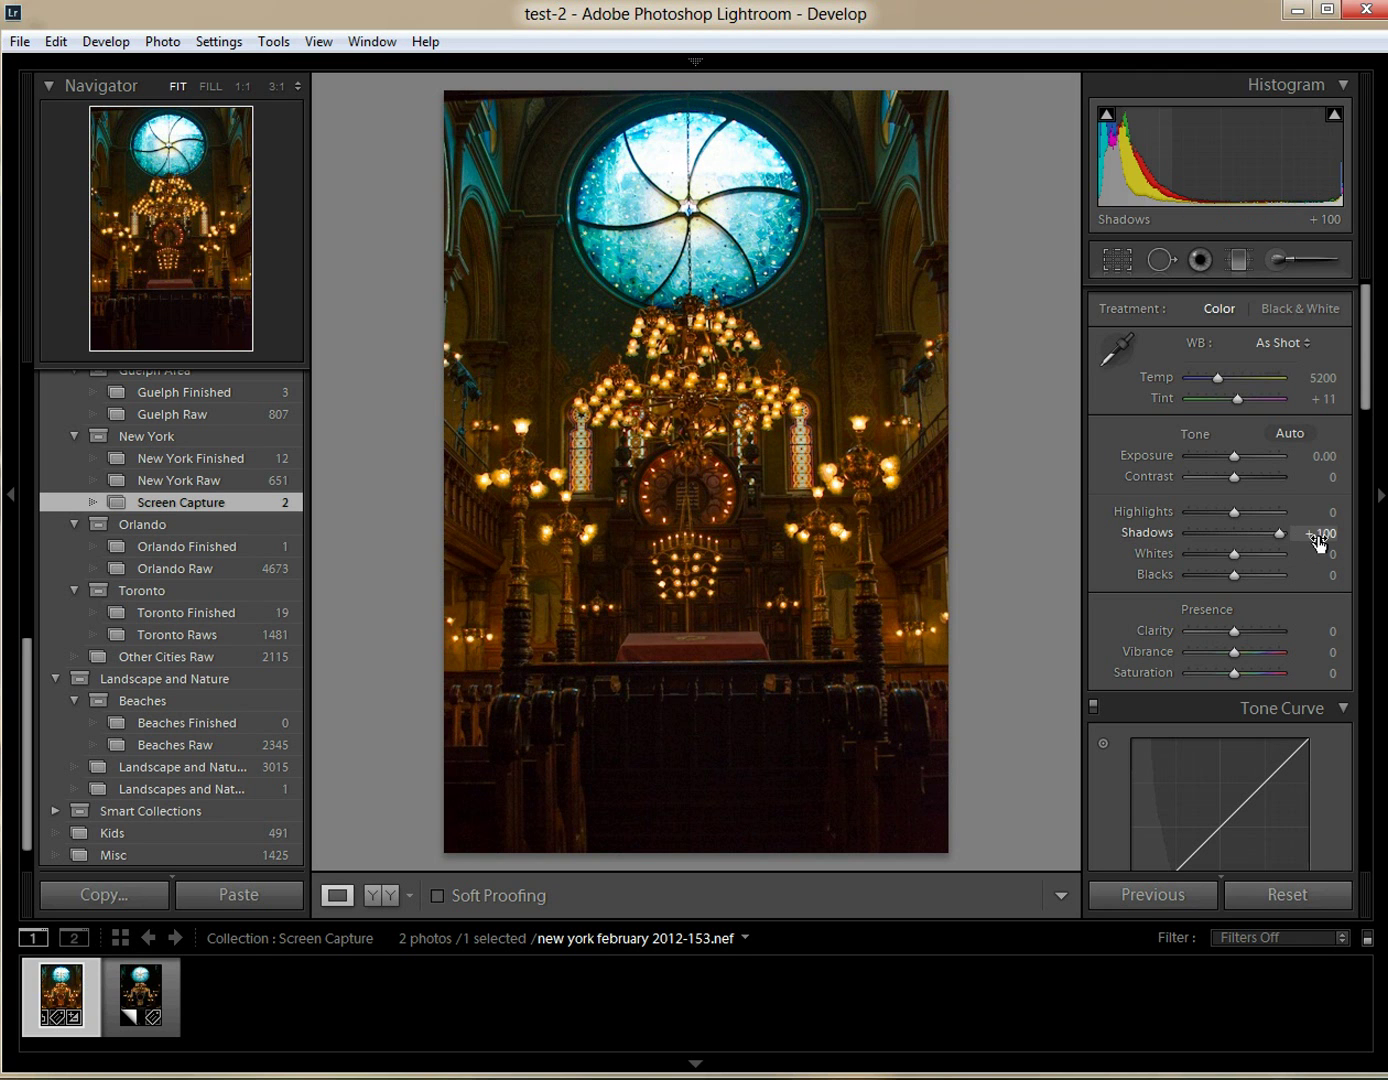
pyautogui.moveTo(1277, 533)
pyautogui.mouseDown()
pyautogui.moveTo(1266, 533)
pyautogui.moveTo(1292, 535)
pyautogui.mouseUp()
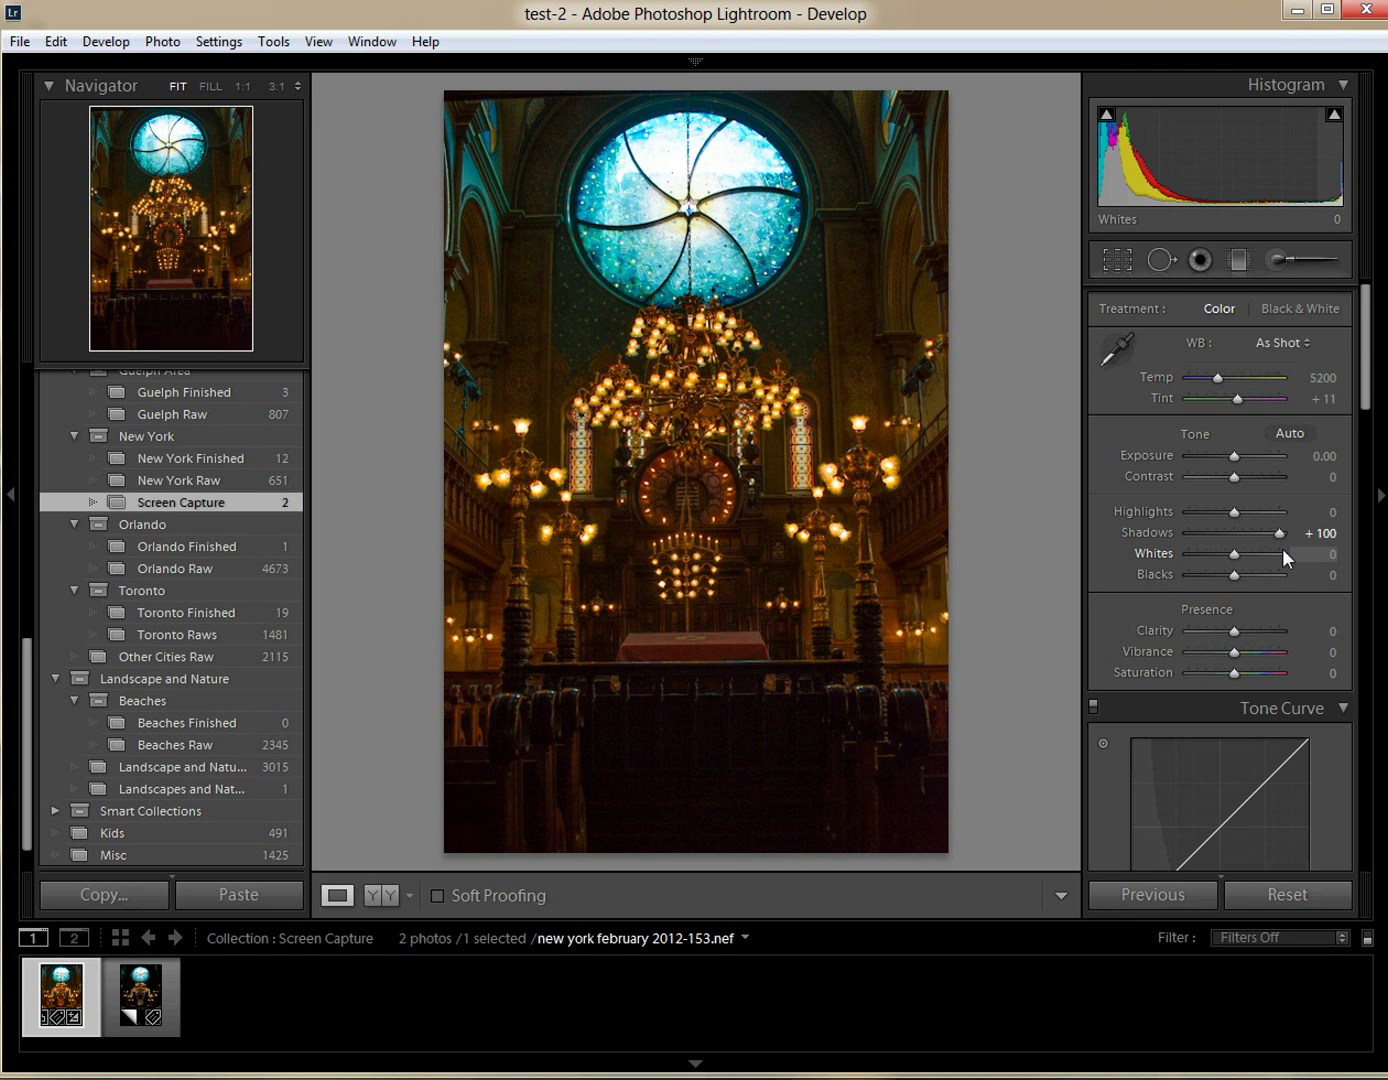
# - With the Adjustment Brush at size 30 and the mask overlay shown, paint over the lower interior and the right wall
pyautogui.click(1273, 260)
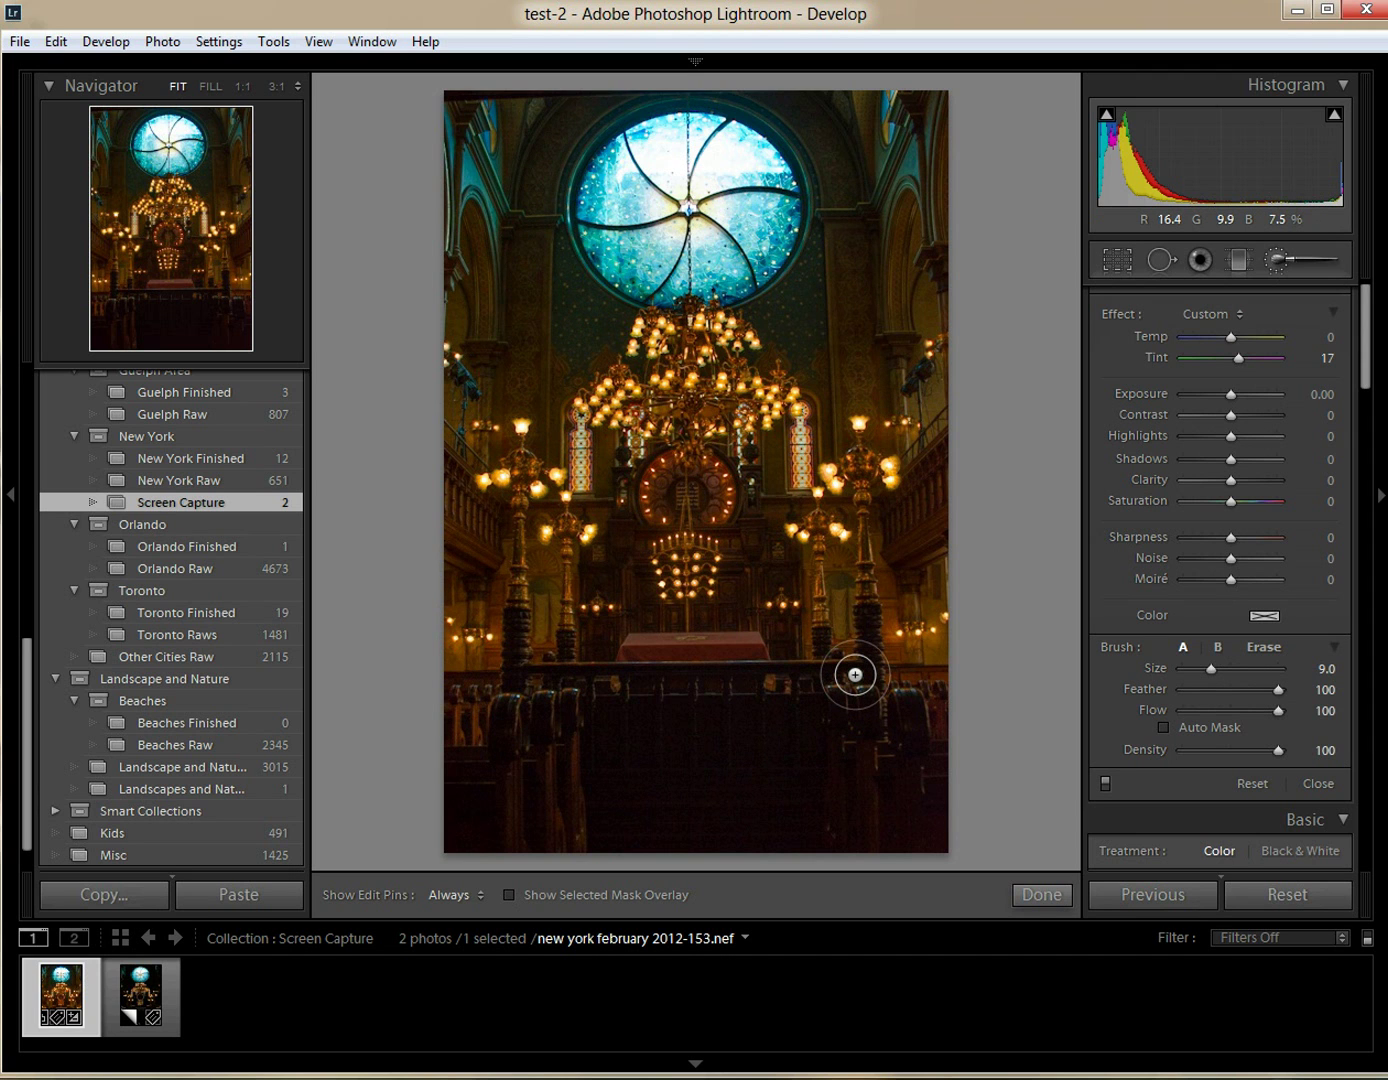
pyautogui.click(508, 895)
pyautogui.scroll(7, 672, 788)
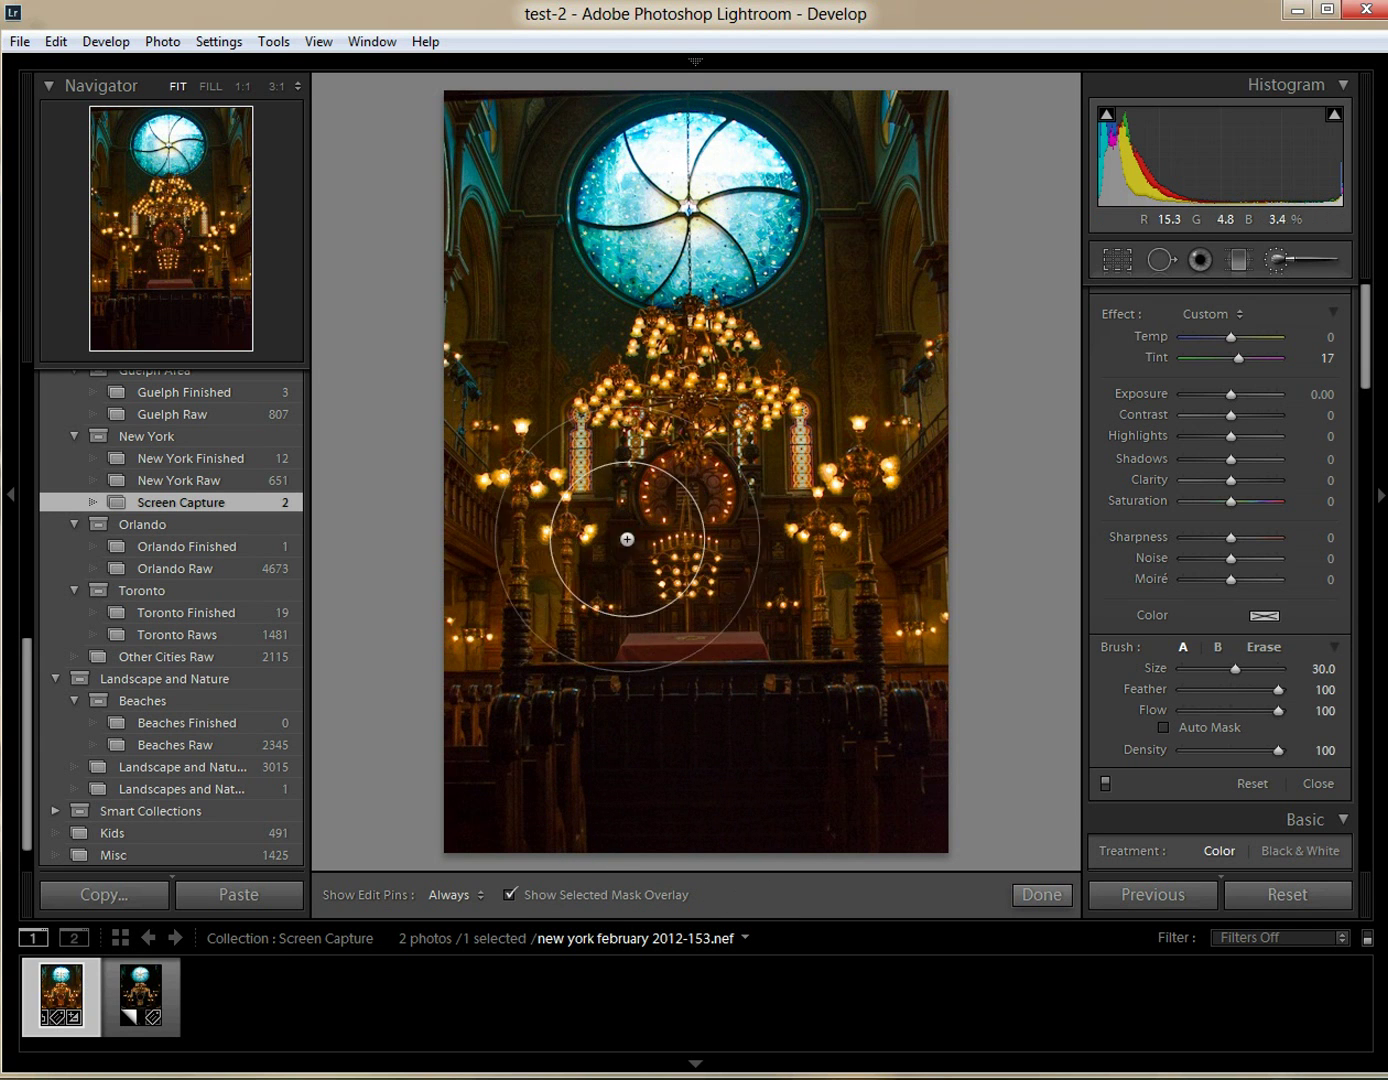
pyautogui.press('h')
pyautogui.moveTo(852, 604)
pyautogui.mouseDown()
pyautogui.moveTo(704, 624)
pyautogui.moveTo(733, 713)
pyautogui.moveTo(463, 717)
pyautogui.moveTo(540, 784)
pyautogui.moveTo(709, 810)
pyautogui.moveTo(843, 787)
pyautogui.moveTo(843, 766)
pyautogui.moveTo(944, 718)
pyautogui.moveTo(1018, 273)
pyautogui.moveTo(1007, 139)
pyautogui.mouseUp()
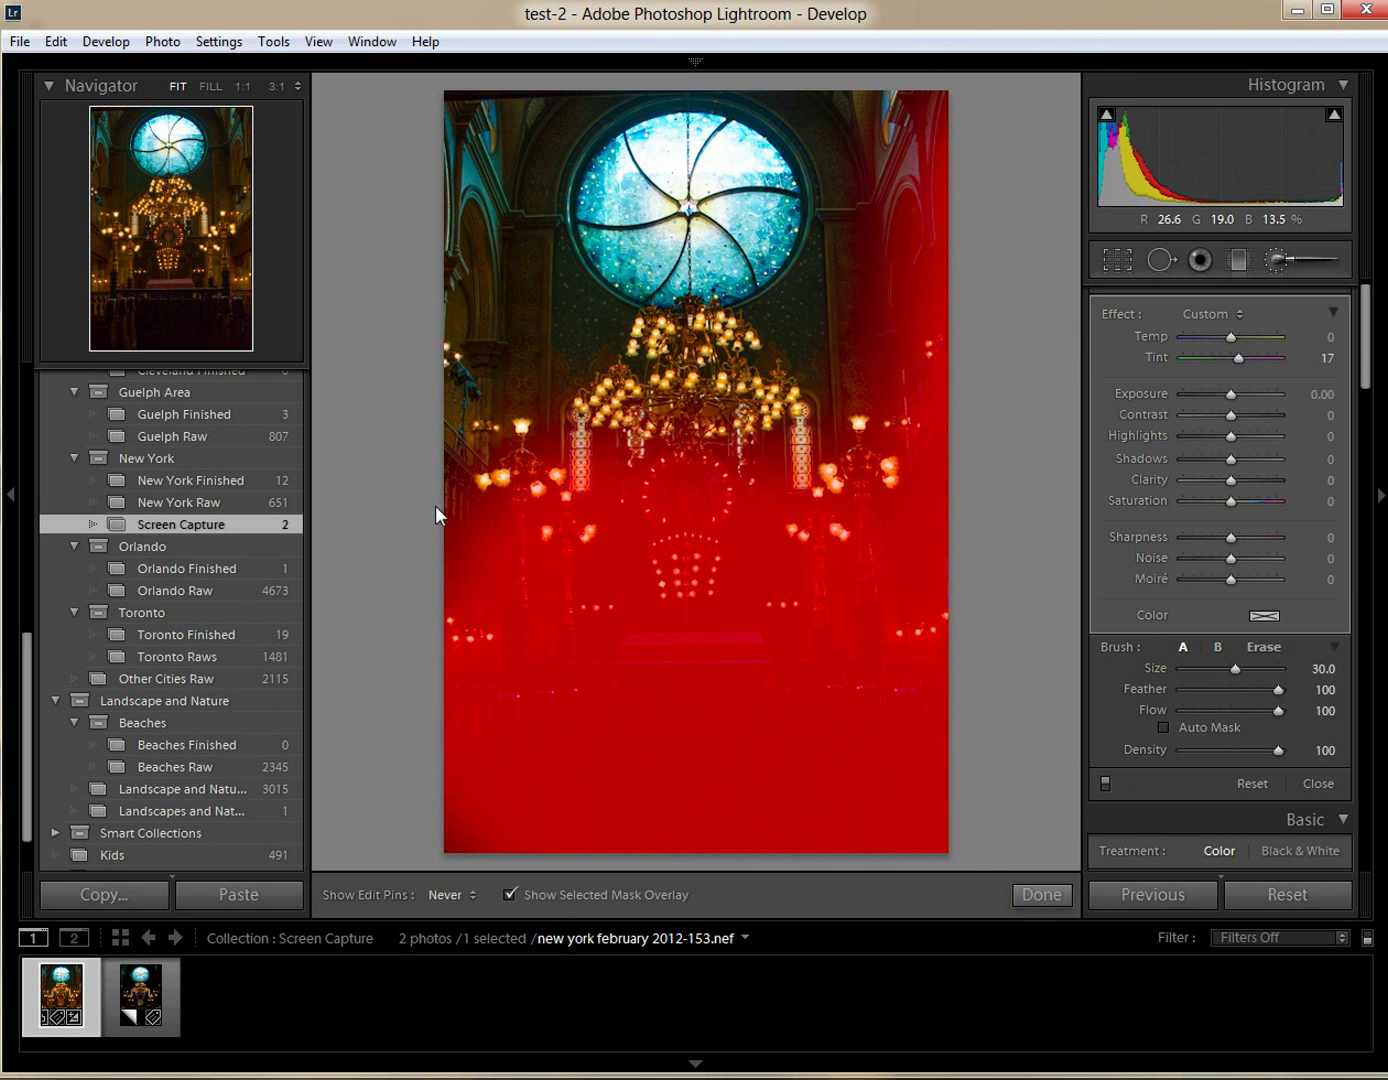
# - Reduce the brush to size 17 and extend the mask over the left wall and the area right of the chandelier
pyautogui.press('h')
pyautogui.scroll(-6, 480, 279)
pyautogui.moveTo(464, 214)
pyautogui.mouseDown()
pyautogui.moveTo(506, 134)
pyautogui.moveTo(465, 170)
pyautogui.moveTo(486, 367)
pyautogui.moveTo(522, 402)
pyautogui.mouseUp()
pyautogui.press('h')
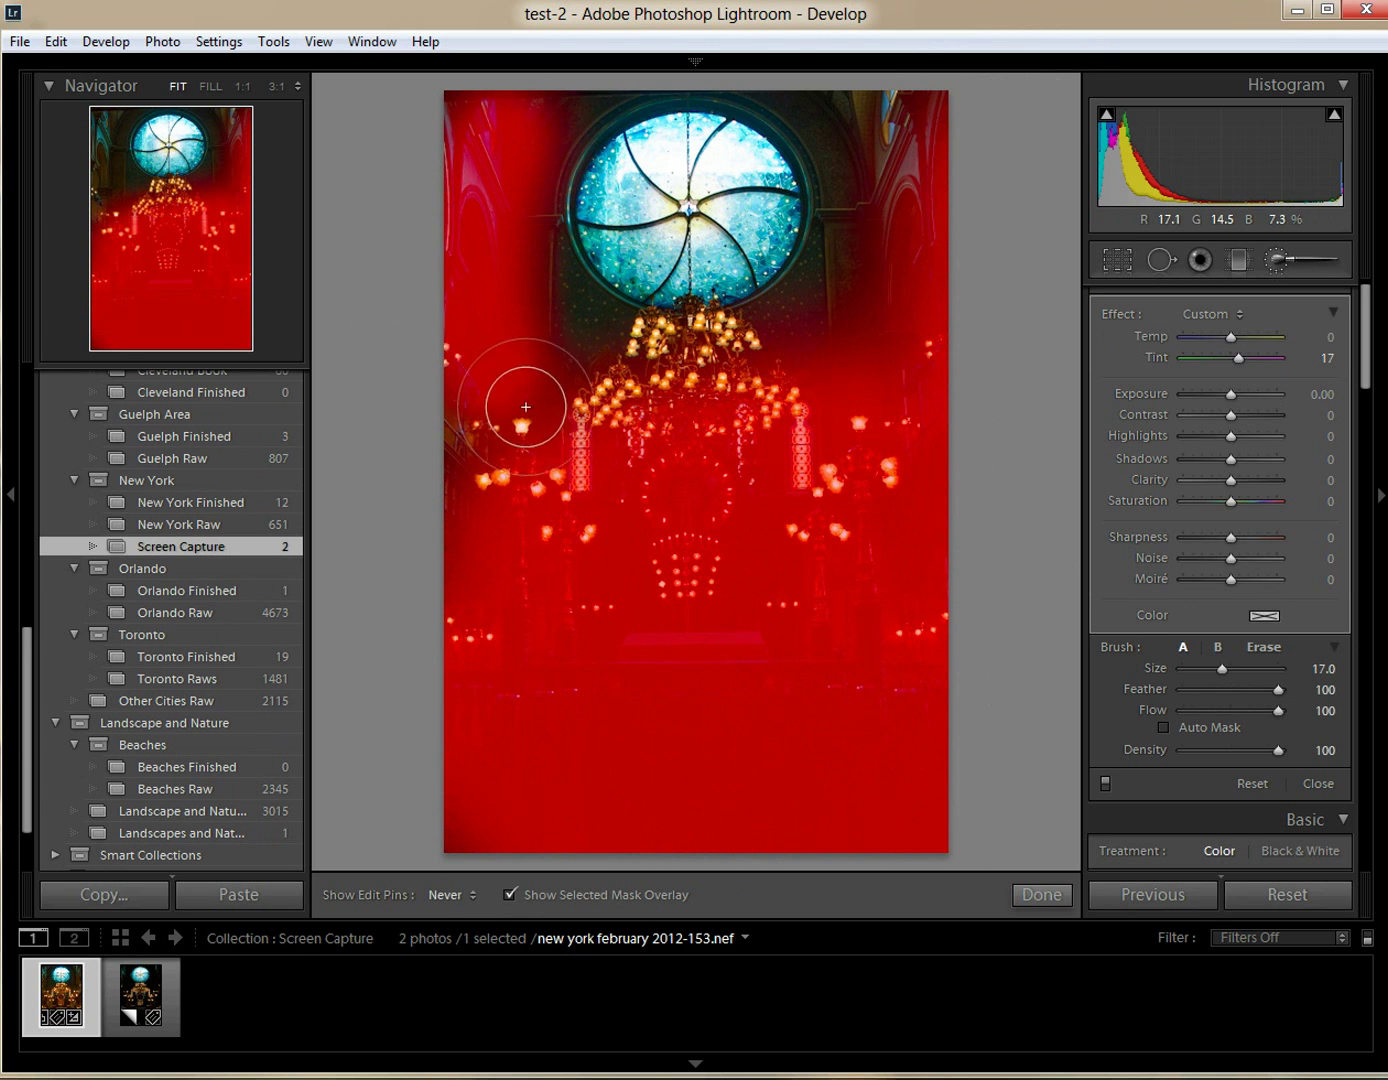
pyautogui.press('h')
pyautogui.moveTo(854, 314)
pyautogui.mouseDown()
pyautogui.moveTo(853, 353)
pyautogui.moveTo(784, 397)
pyautogui.mouseUp()
pyautogui.press('h')
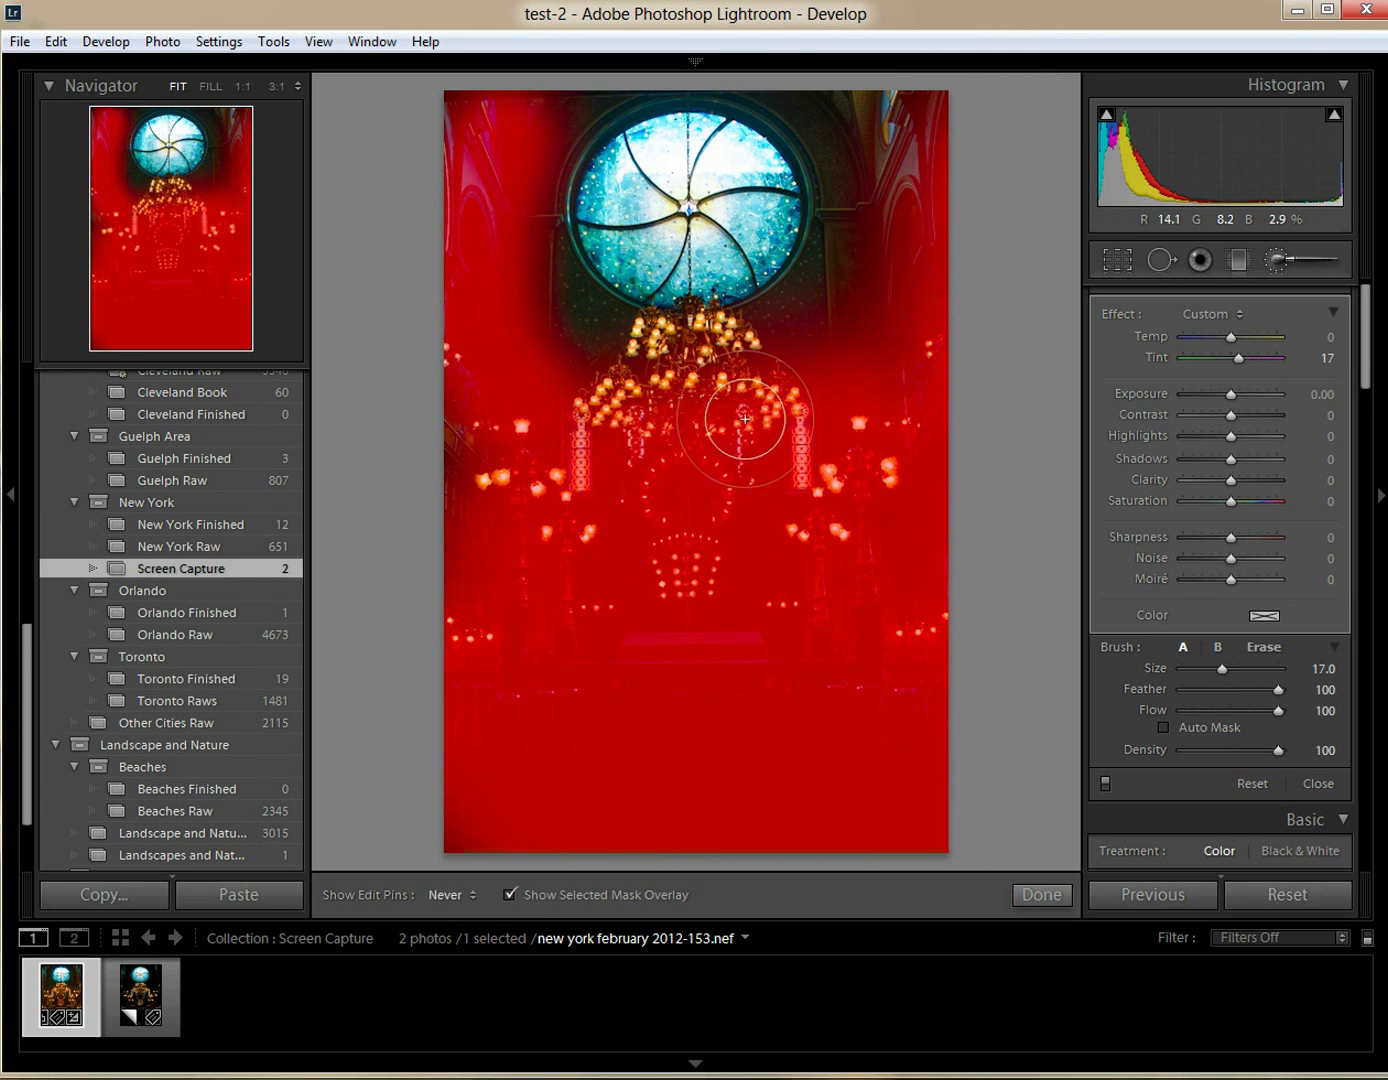
# - Fill the mask gaps beside the chandelier, on the upper right wall and around the top of the round window, using a smaller brush
pyautogui.moveTo(550, 366)
pyautogui.mouseDown()
pyautogui.moveTo(540, 413)
pyautogui.moveTo(440, 495)
pyautogui.mouseUp()
pyautogui.moveTo(868, 108)
pyautogui.mouseDown()
pyautogui.moveTo(888, 223)
pyautogui.moveTo(875, 277)
pyautogui.moveTo(883, 177)
pyautogui.mouseUp()
pyautogui.press('h')
pyautogui.scroll(4, 571, 96)
pyautogui.scroll(-3, 573, 96)
pyautogui.press('h')
pyautogui.moveTo(567, 102)
pyautogui.mouseDown()
pyautogui.moveTo(527, 111)
pyautogui.moveTo(600, 96)
pyautogui.moveTo(497, 103)
pyautogui.mouseUp()
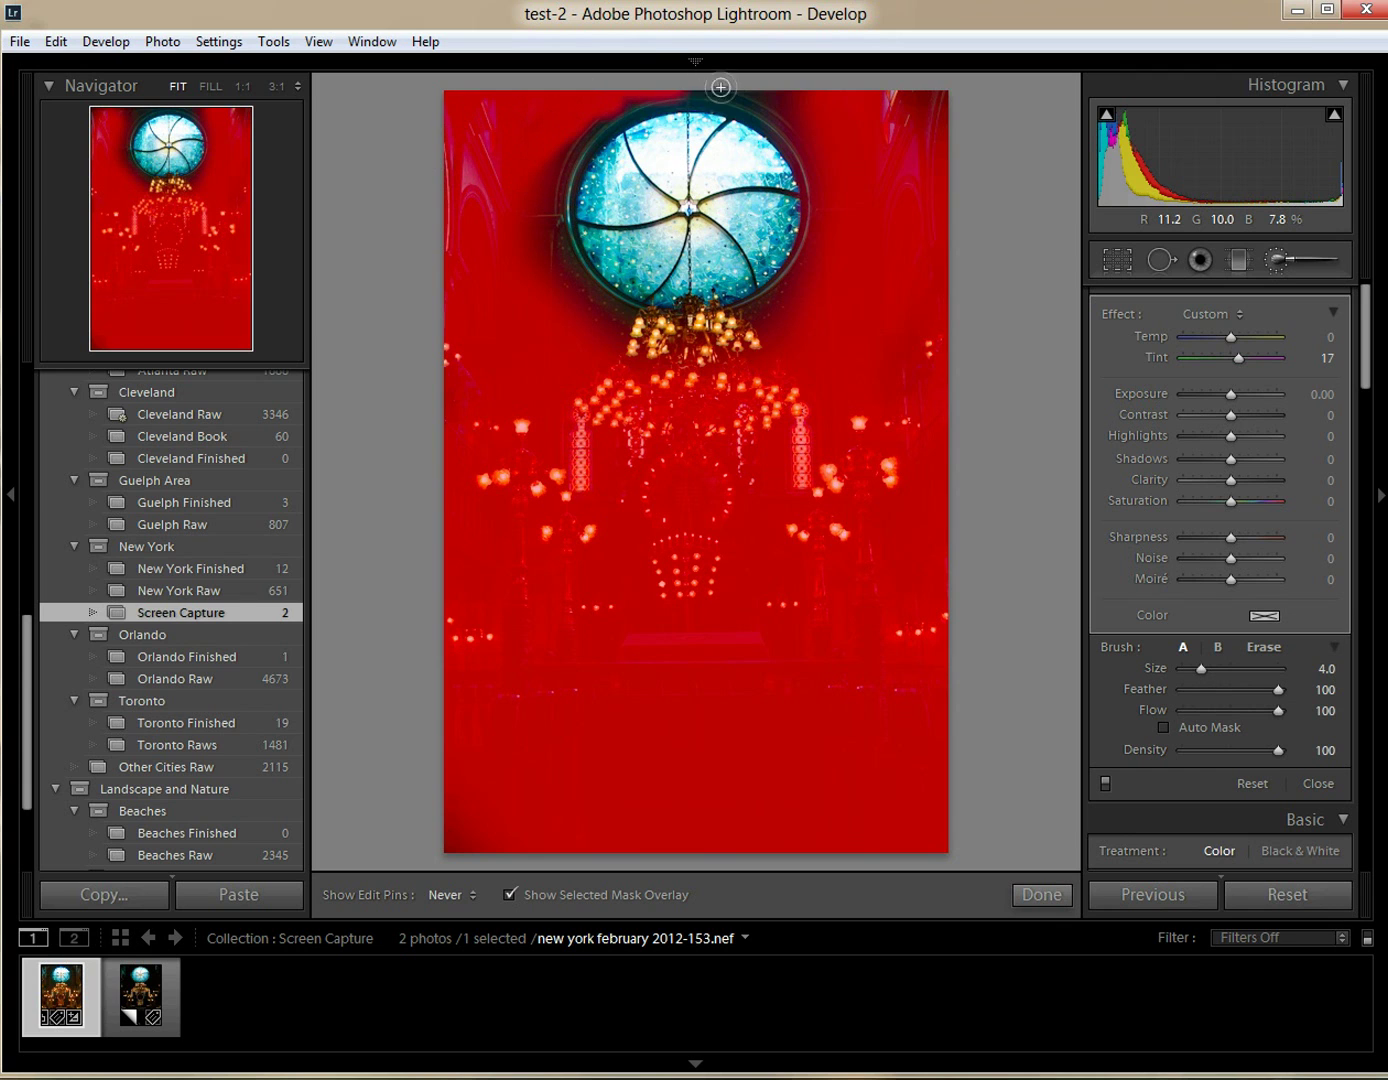
# - Turn on Auto Mask and paint closely around the round window's rim and the upper chandelier with brush sizes 4 to 6
pyautogui.press('h')
pyautogui.click(1164, 727)
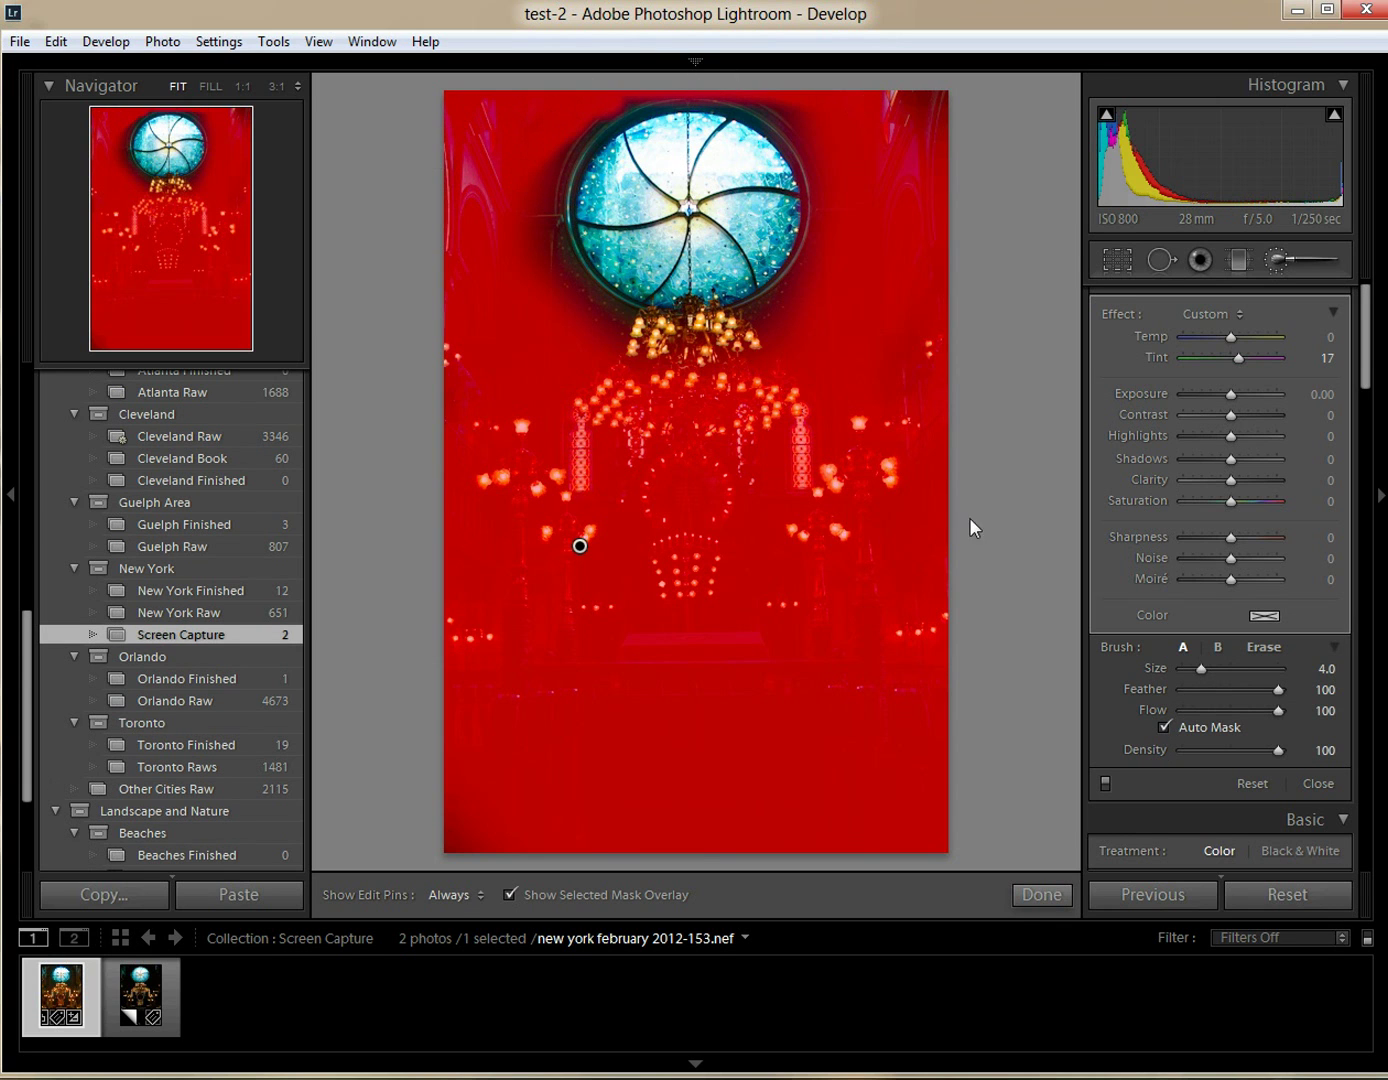
pyautogui.press('h')
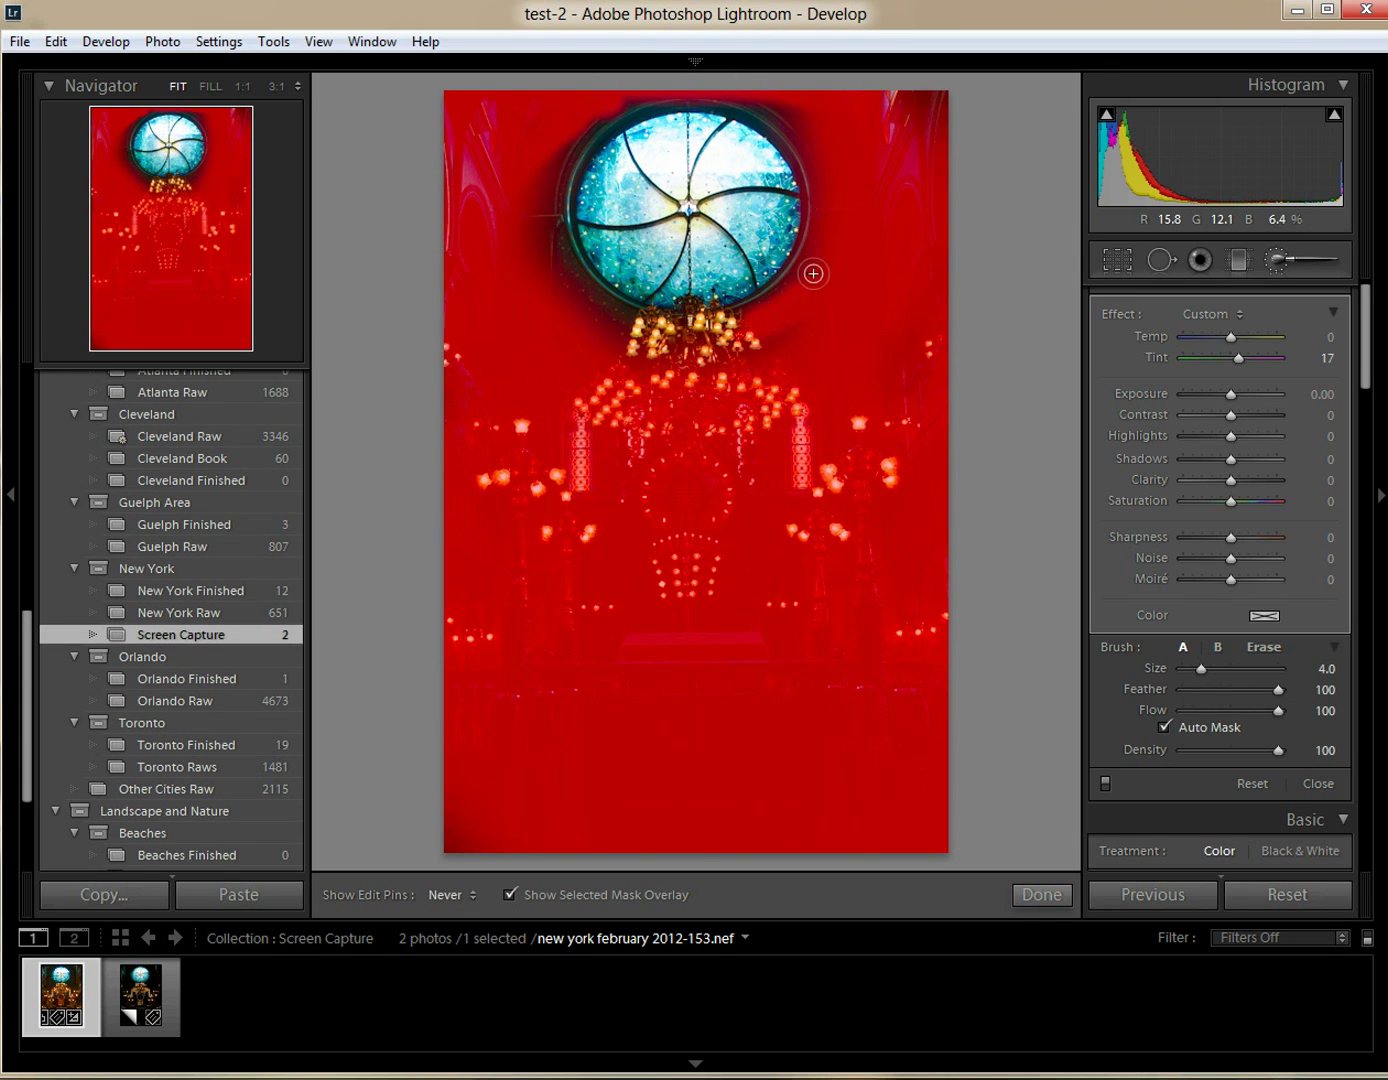
pyautogui.moveTo(755, 352)
pyautogui.mouseDown()
pyautogui.moveTo(631, 334)
pyautogui.moveTo(546, 242)
pyautogui.moveTo(542, 213)
pyautogui.moveTo(561, 280)
pyautogui.mouseUp()
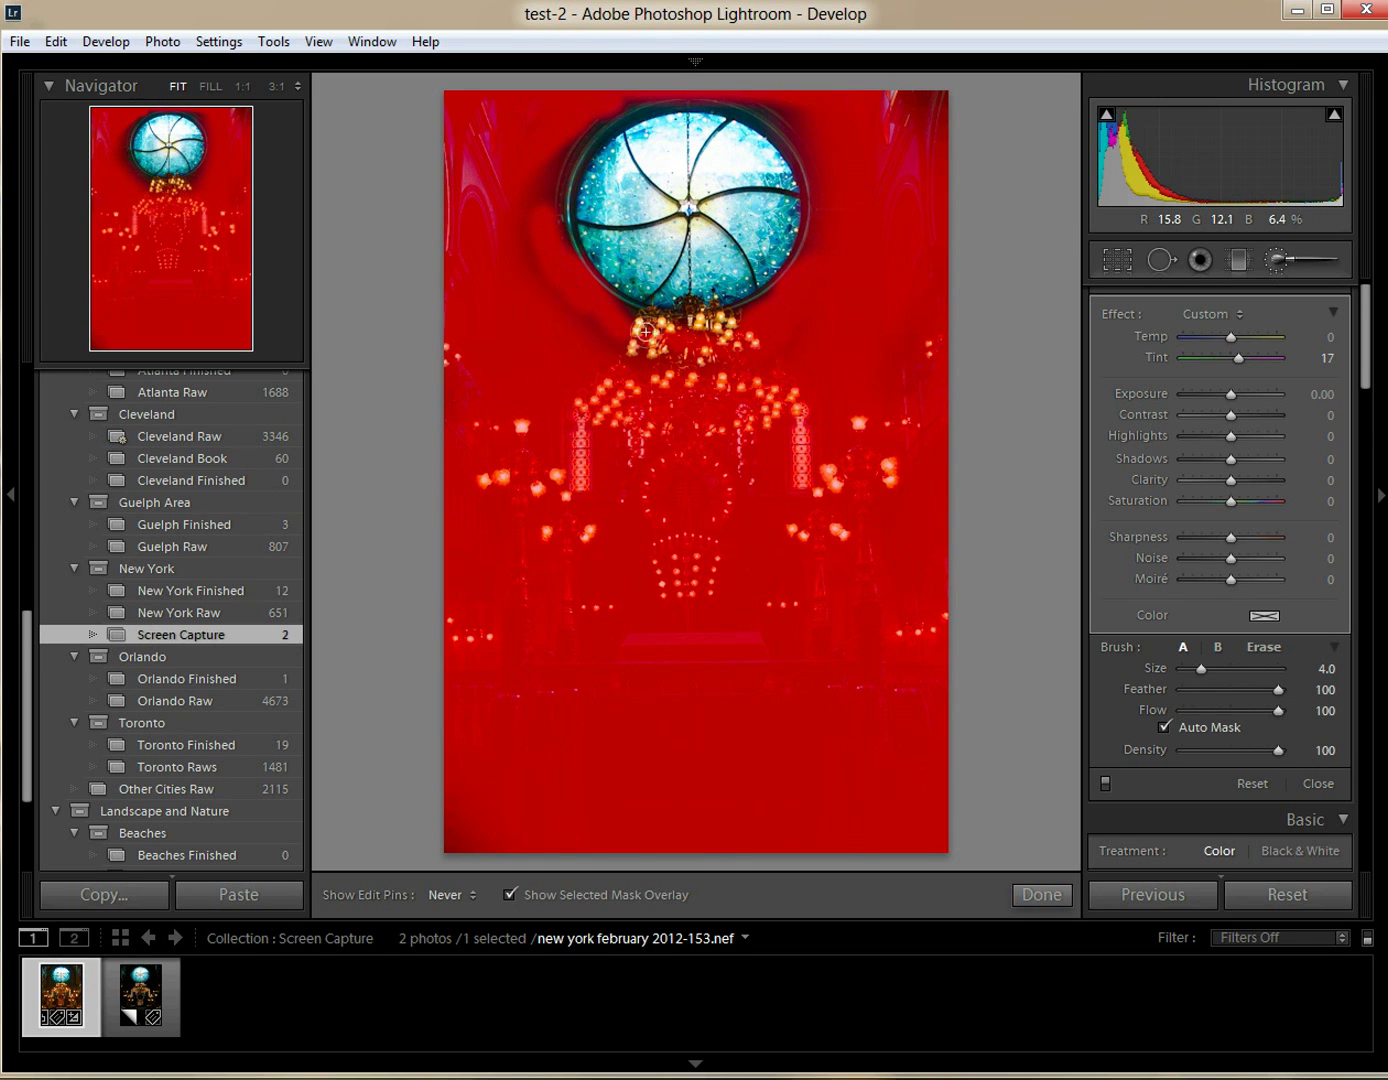
pyautogui.moveTo(730, 370)
pyautogui.mouseDown()
pyautogui.moveTo(618, 331)
pyautogui.moveTo(574, 264)
pyautogui.moveTo(551, 185)
pyautogui.moveTo(584, 103)
pyautogui.mouseUp()
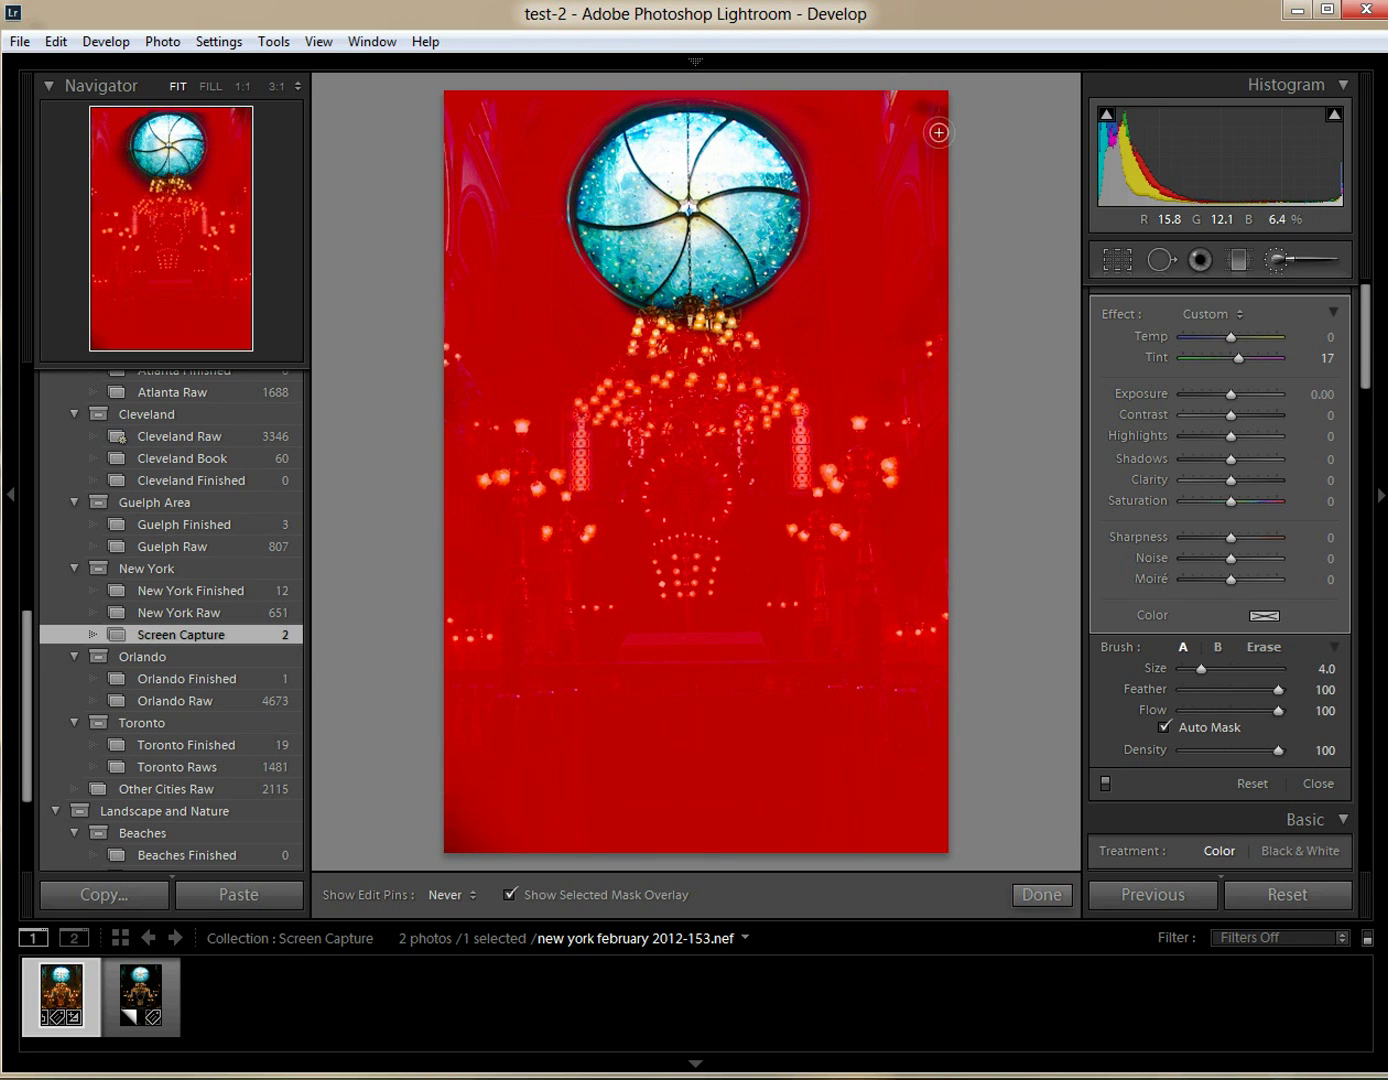
pyautogui.press('h')
pyautogui.press('h')
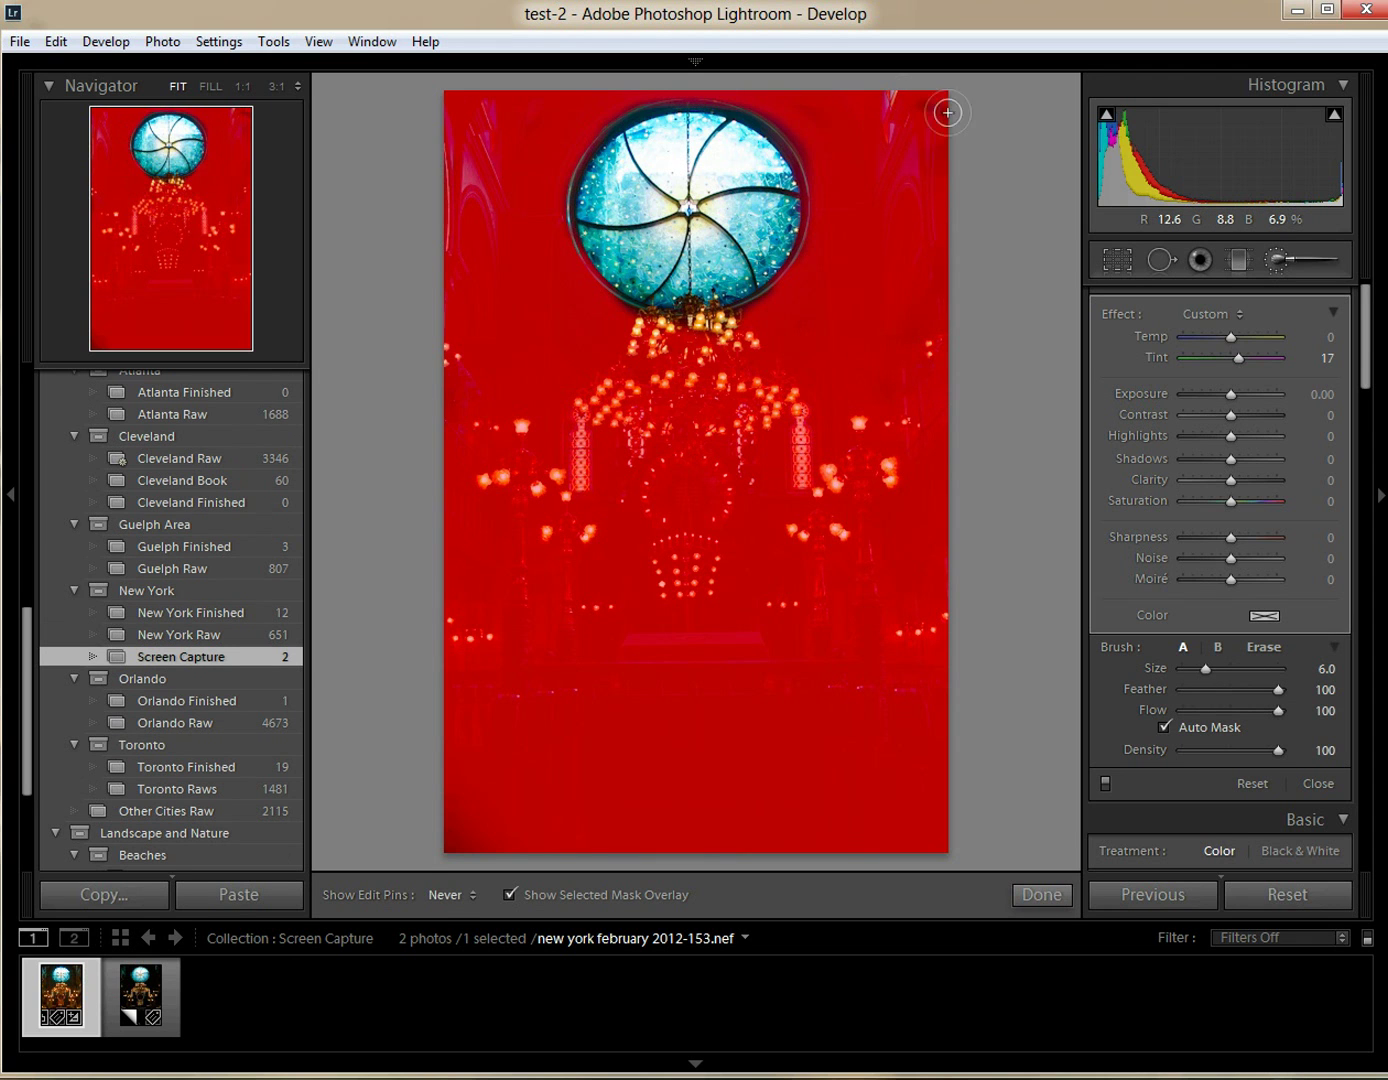
pyautogui.scroll(2, 848, 179)
pyautogui.press('h')
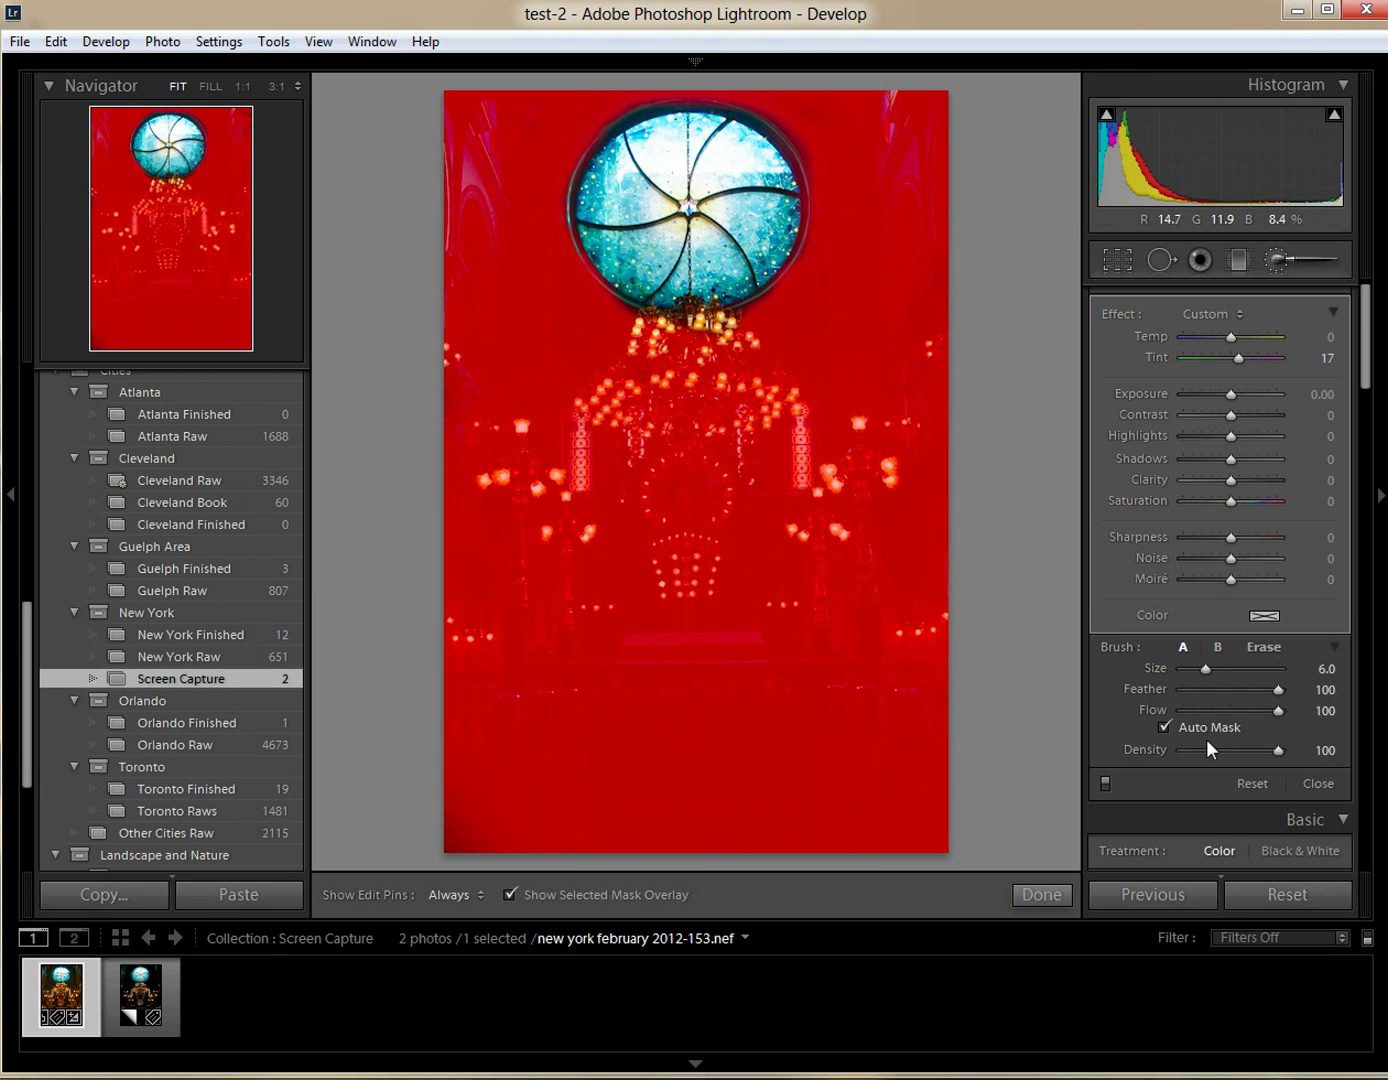
# - Hide the mask overlay, set the interior brush adjustment to Exposure 0.71, Clarity 65 and Shadows -6, and close the brush
pyautogui.click(507, 890)
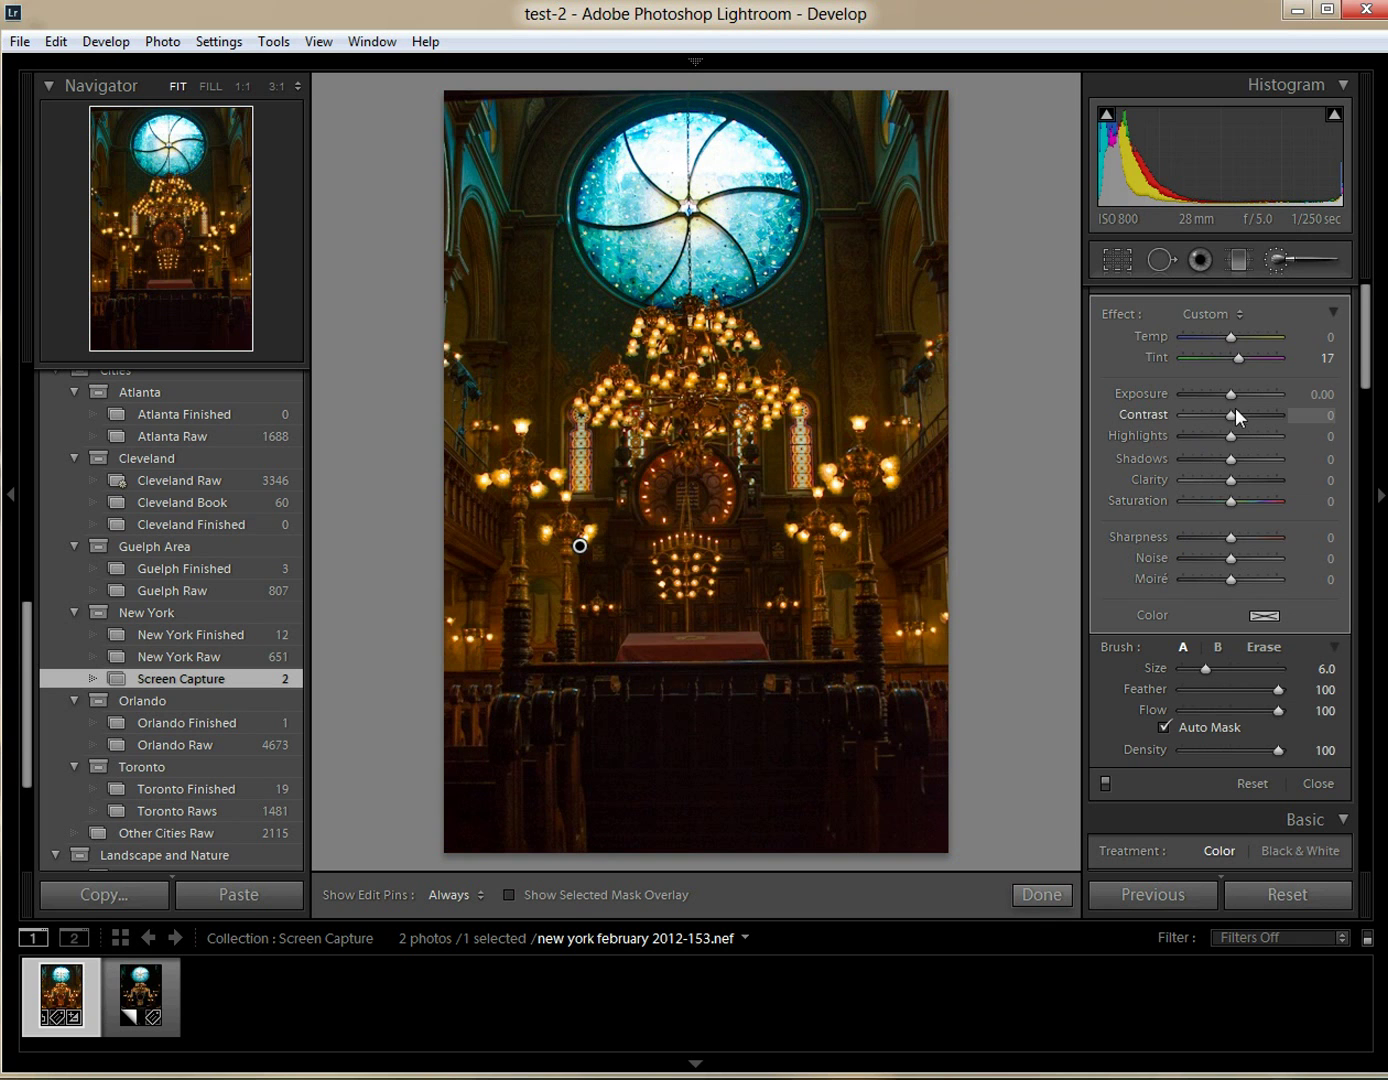
pyautogui.moveTo(1229, 393); pyautogui.dragTo(1237, 394)
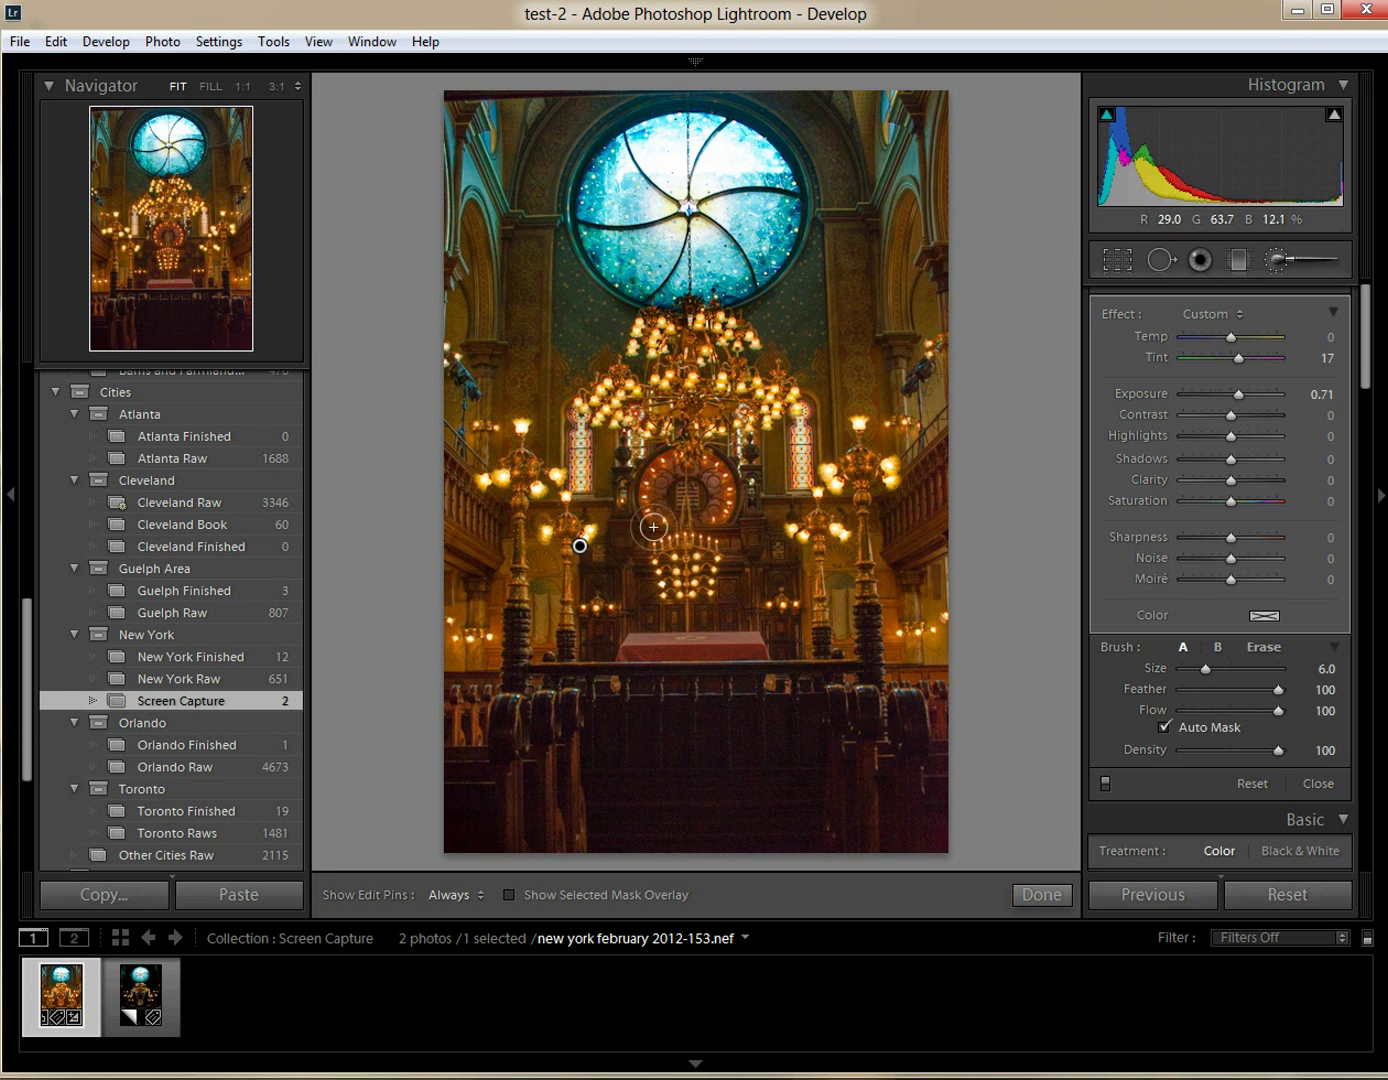
pyautogui.moveTo(1231, 480); pyautogui.dragTo(1250, 482)
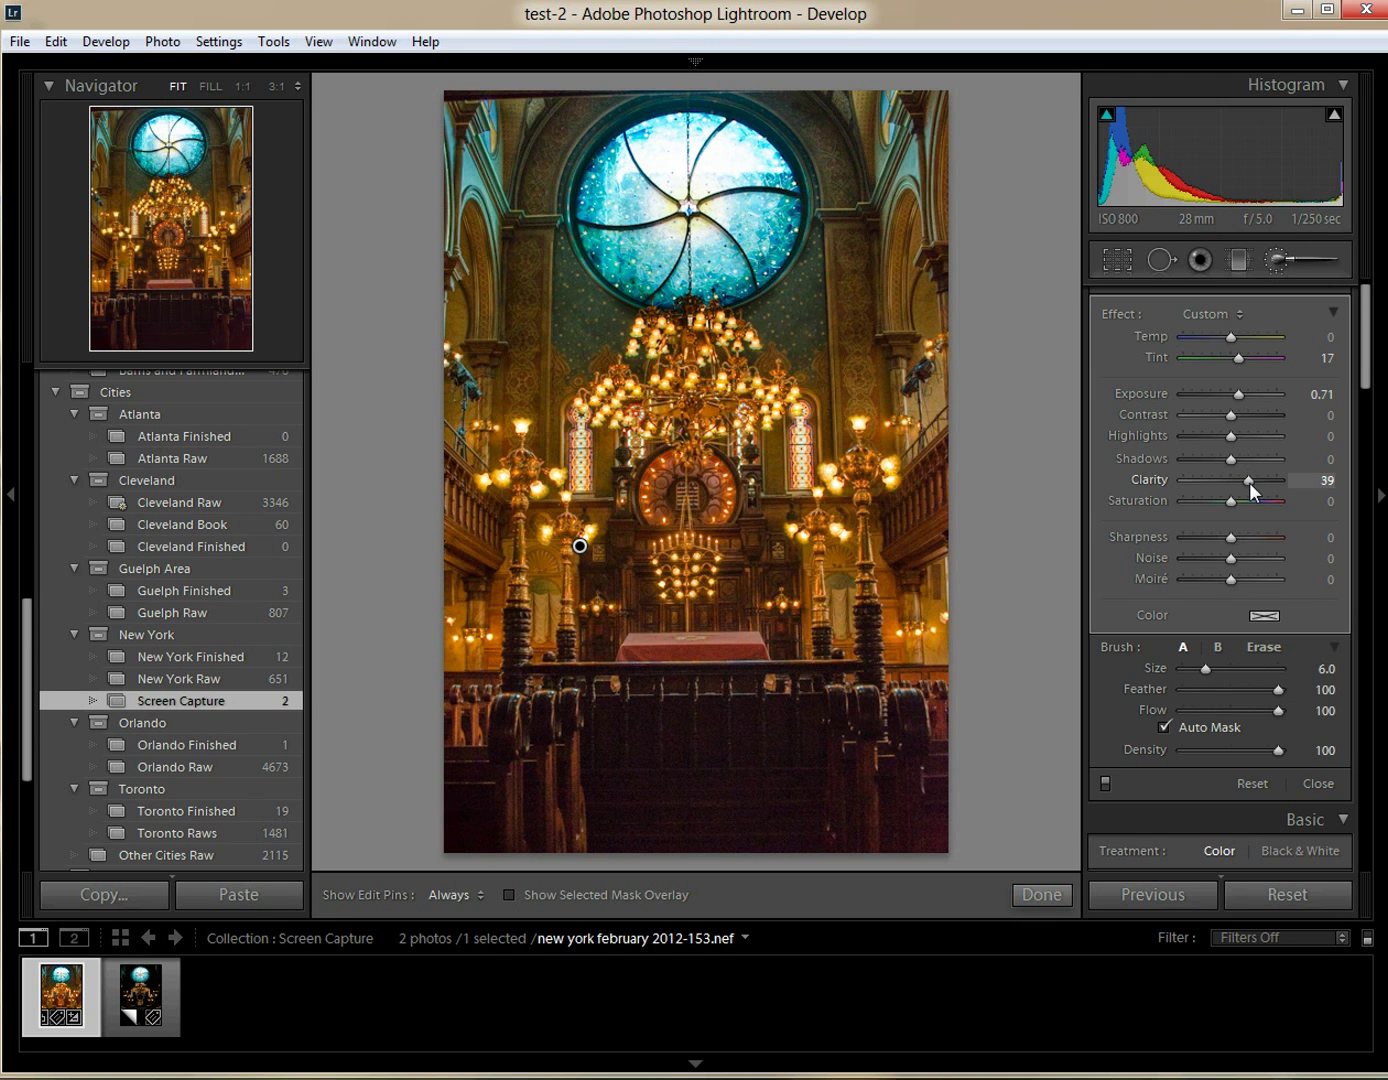
pyautogui.moveTo(1249, 481); pyautogui.dragTo(1260, 481)
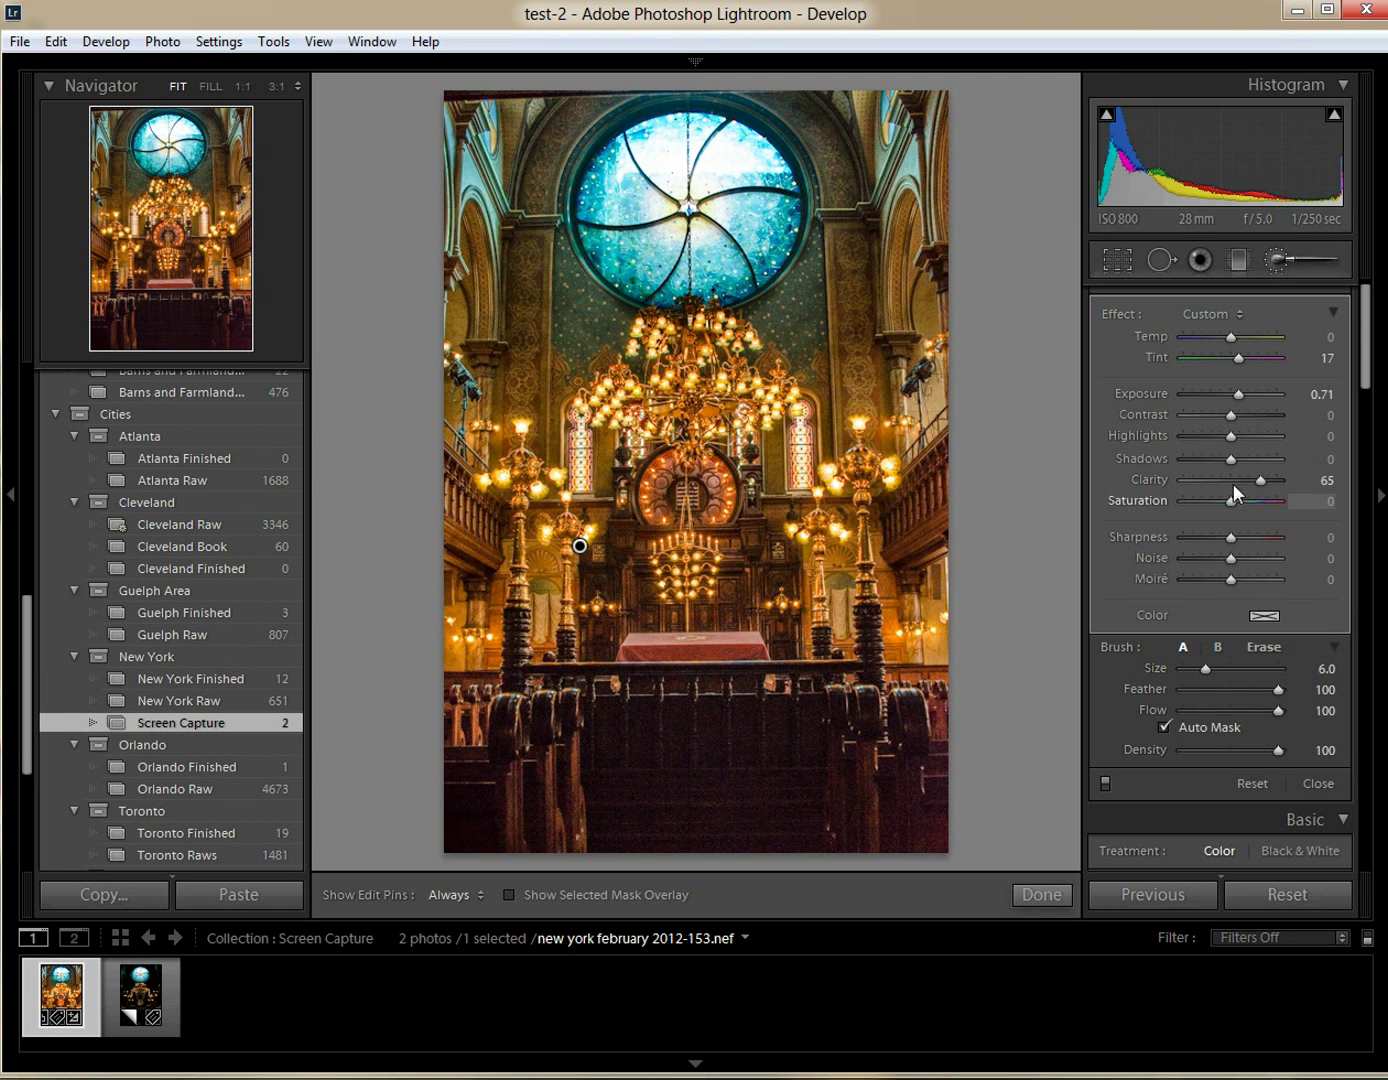
pyautogui.moveTo(1231, 456); pyautogui.dragTo(1228, 457)
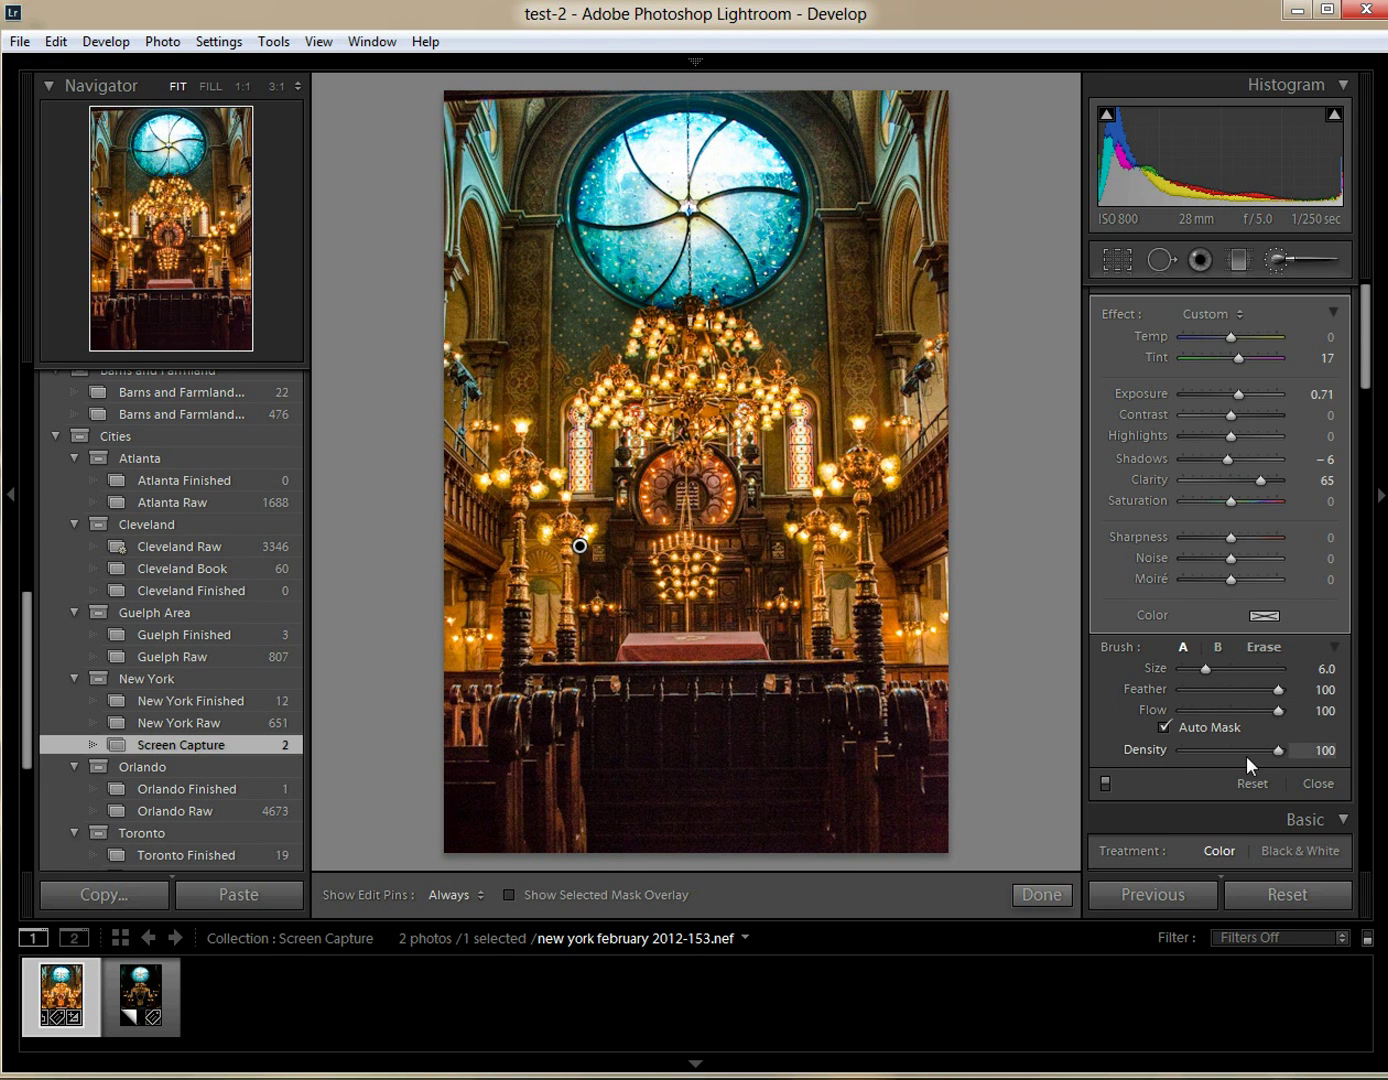
pyautogui.click(1319, 785)
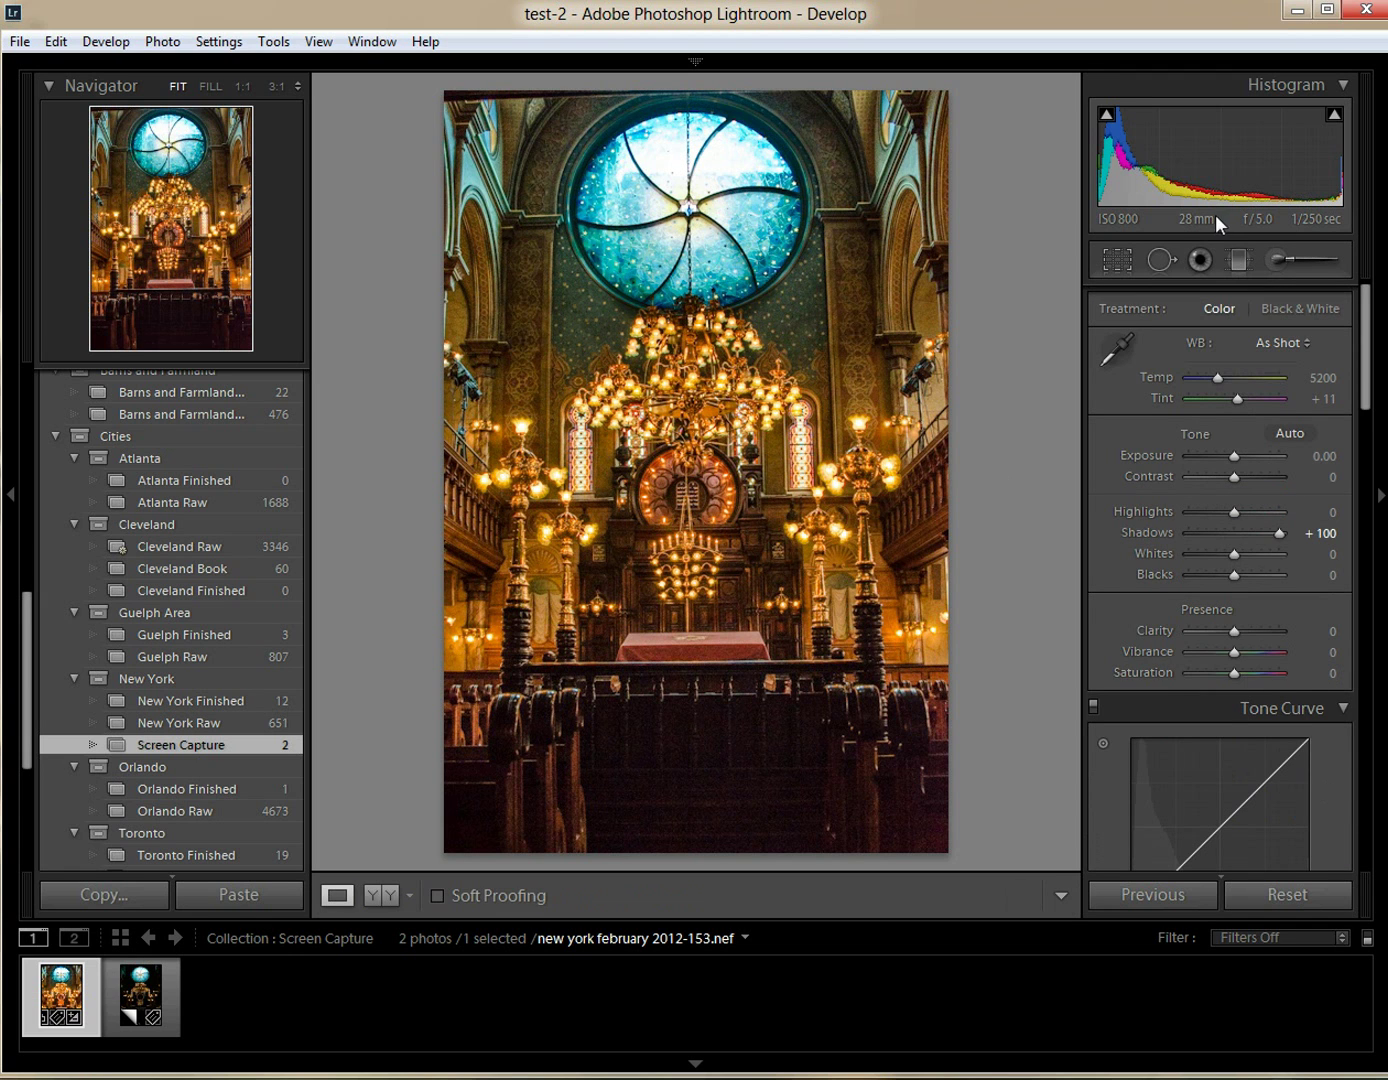
# - Start a second Adjustment Brush mask with the overlay shown and paint over the whole round window at brush size 11
pyautogui.click(1274, 258)
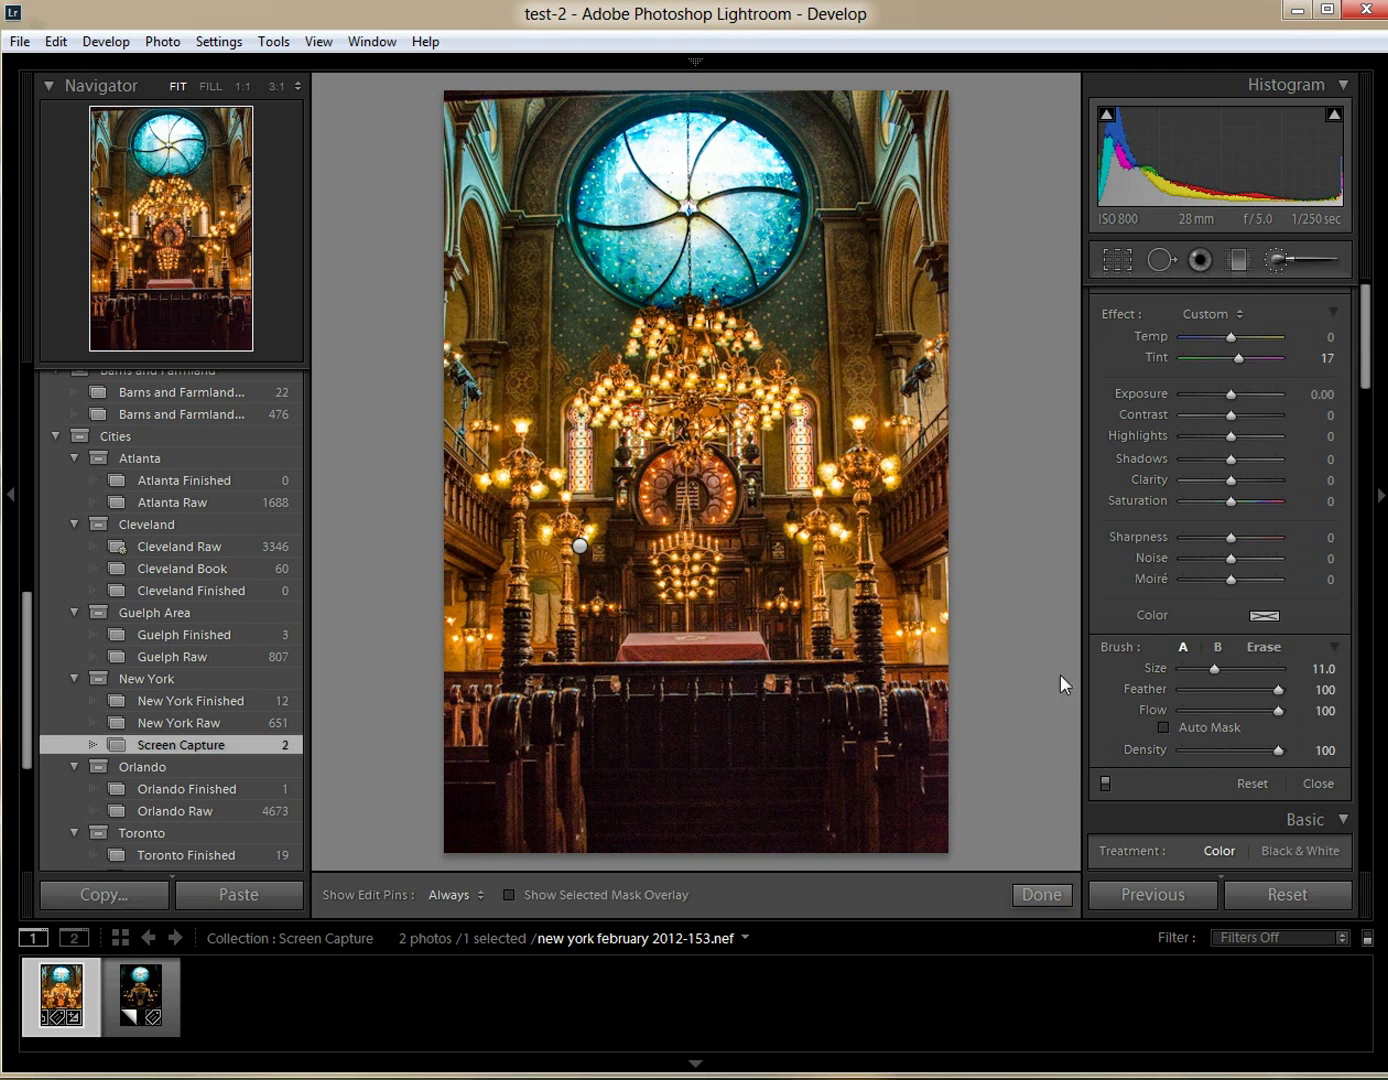
pyautogui.press('h')
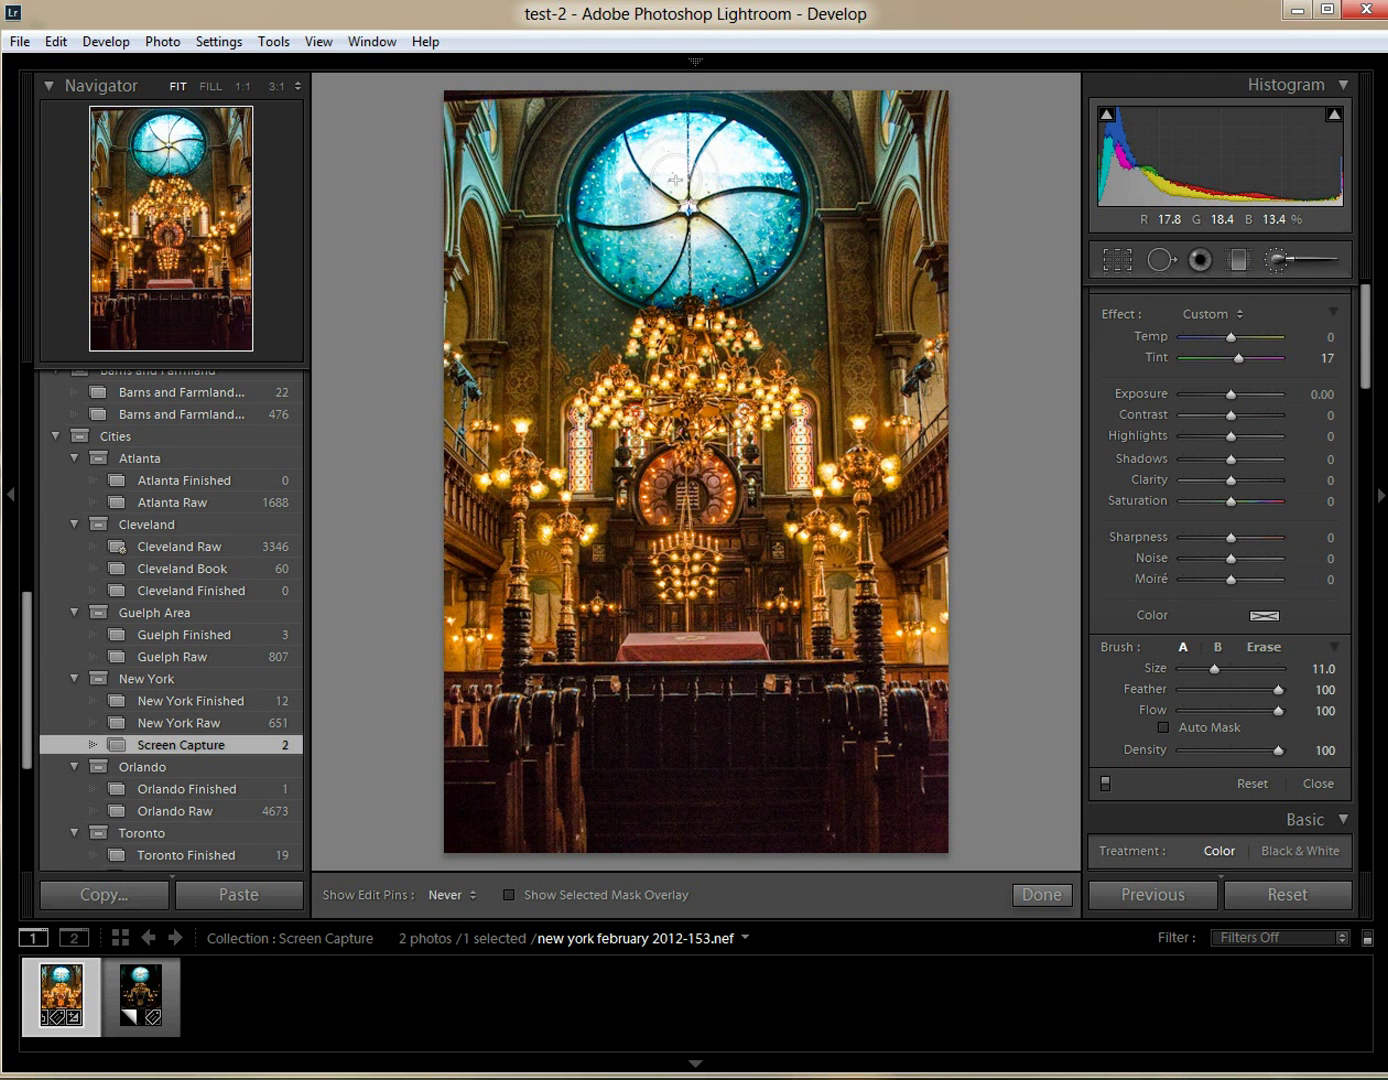
pyautogui.click(450, 895)
pyautogui.click(479, 921)
pyautogui.click(508, 894)
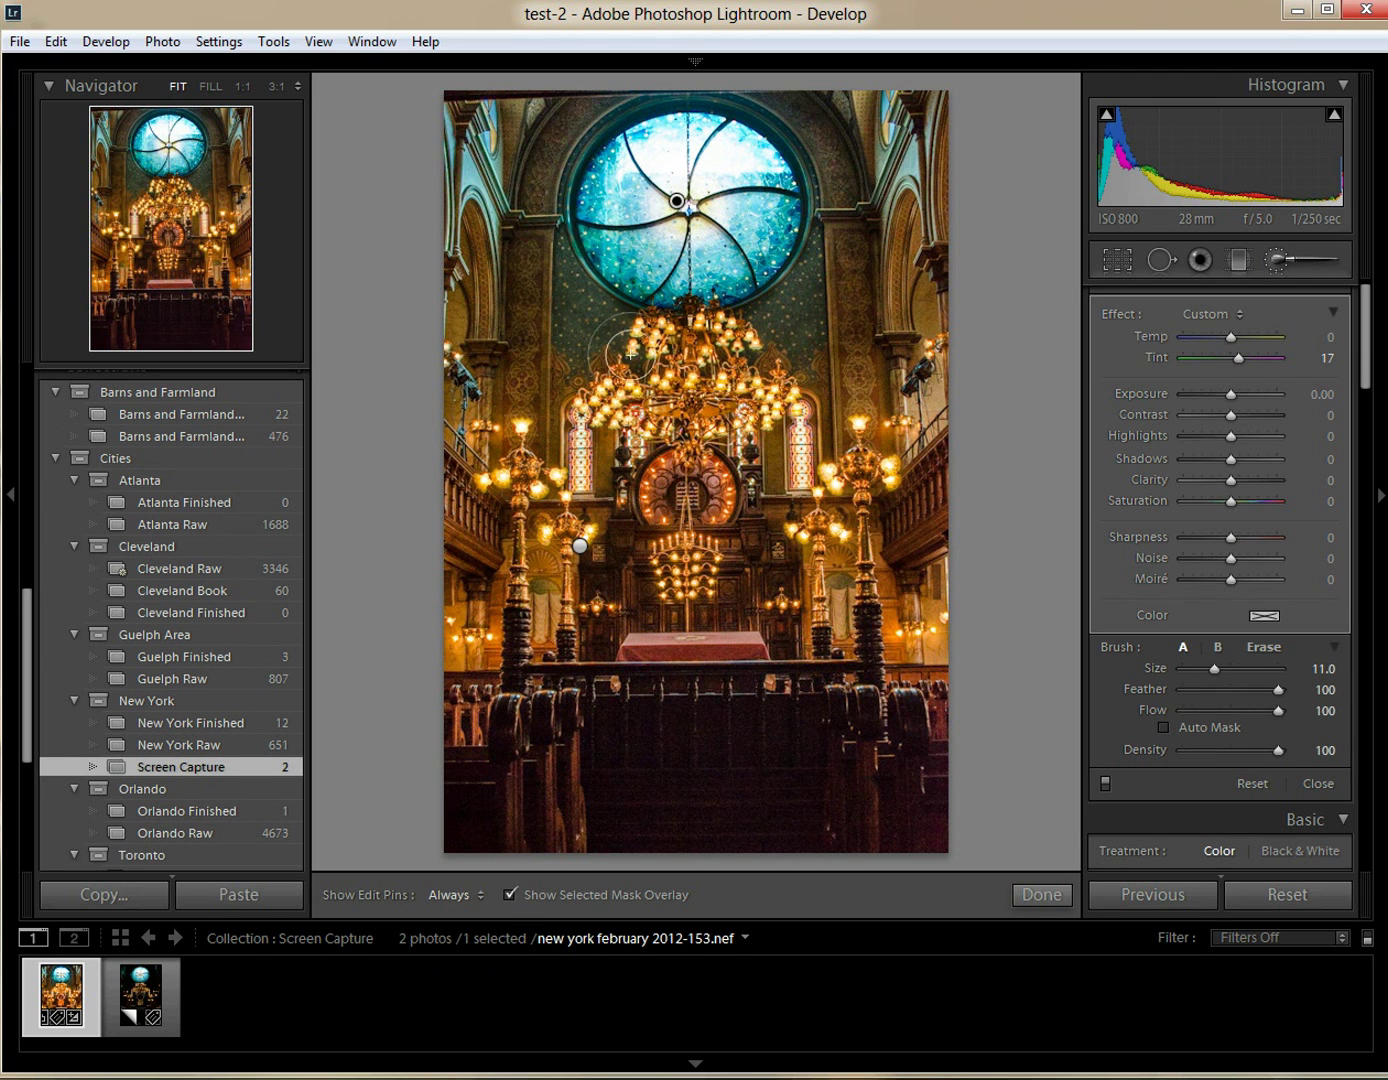
pyautogui.press('h')
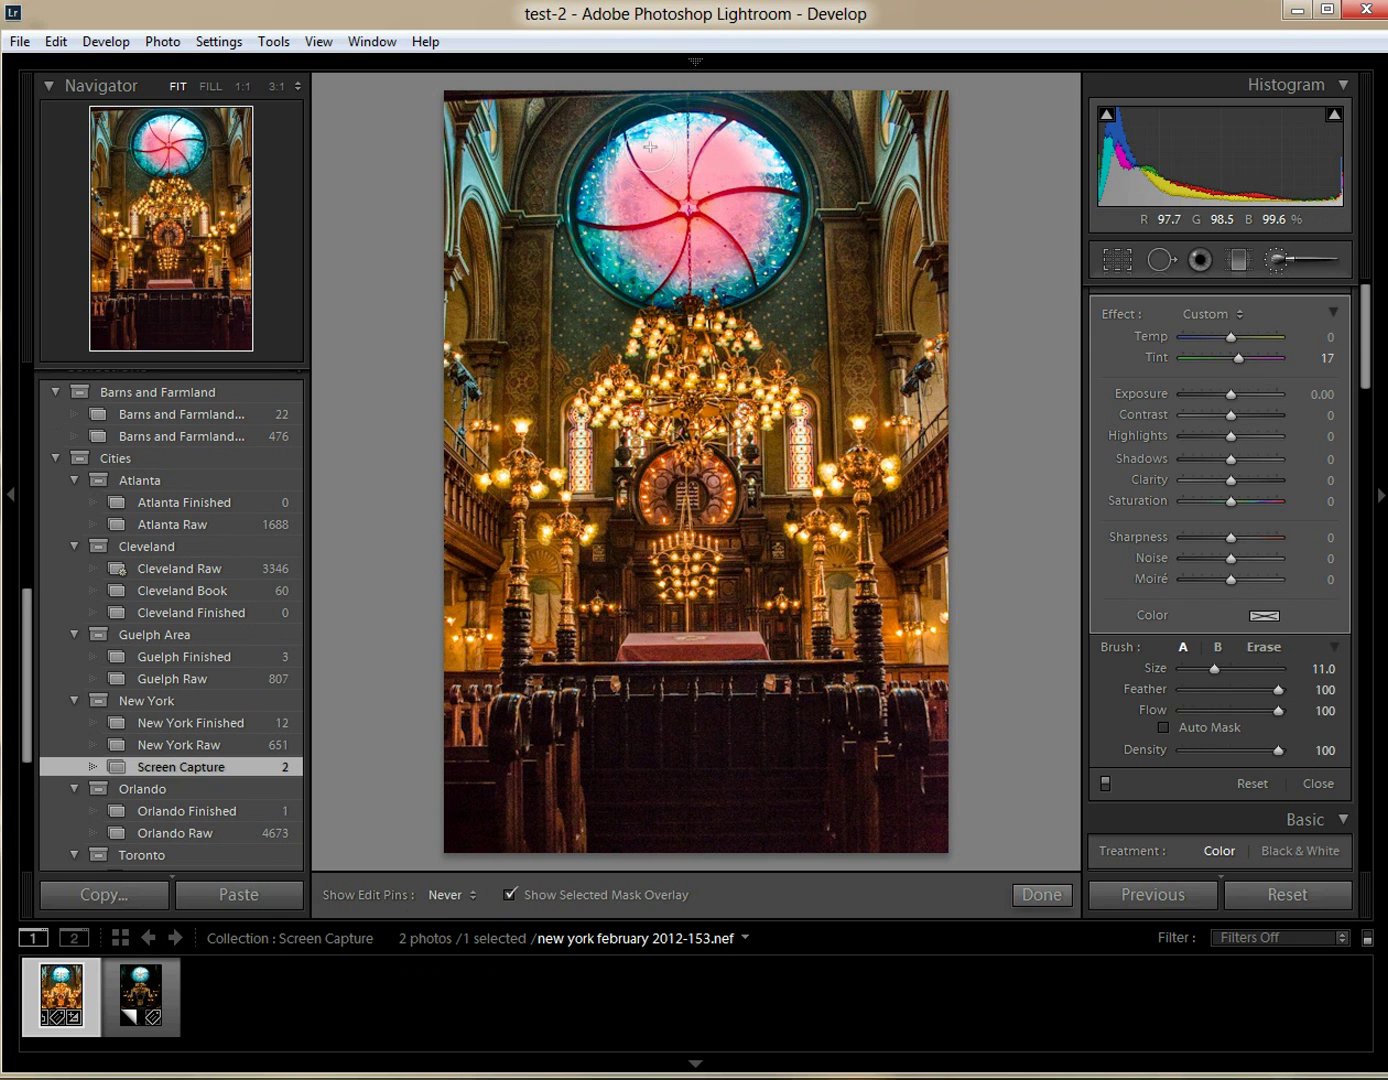
pyautogui.moveTo(613, 184)
pyautogui.mouseDown()
pyautogui.moveTo(605, 270)
pyautogui.moveTo(680, 300)
pyautogui.moveTo(739, 280)
pyautogui.moveTo(791, 175)
pyautogui.moveTo(745, 125)
pyautogui.moveTo(724, 140)
pyautogui.moveTo(776, 174)
pyautogui.moveTo(785, 250)
pyautogui.moveTo(738, 248)
pyautogui.mouseUp()
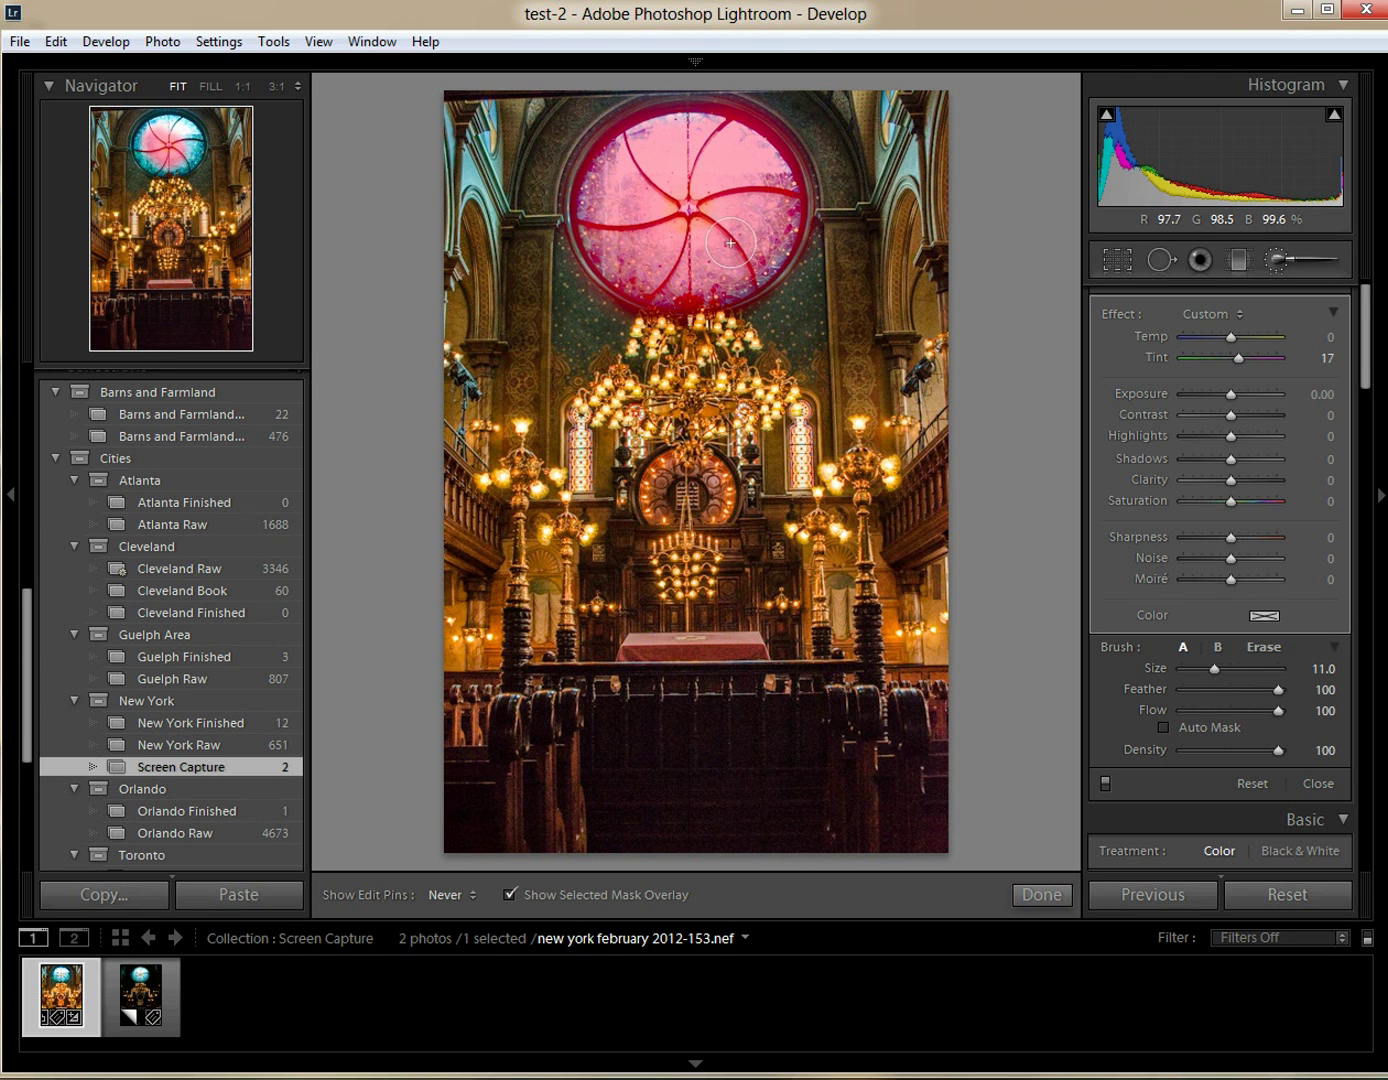
pyautogui.press('h')
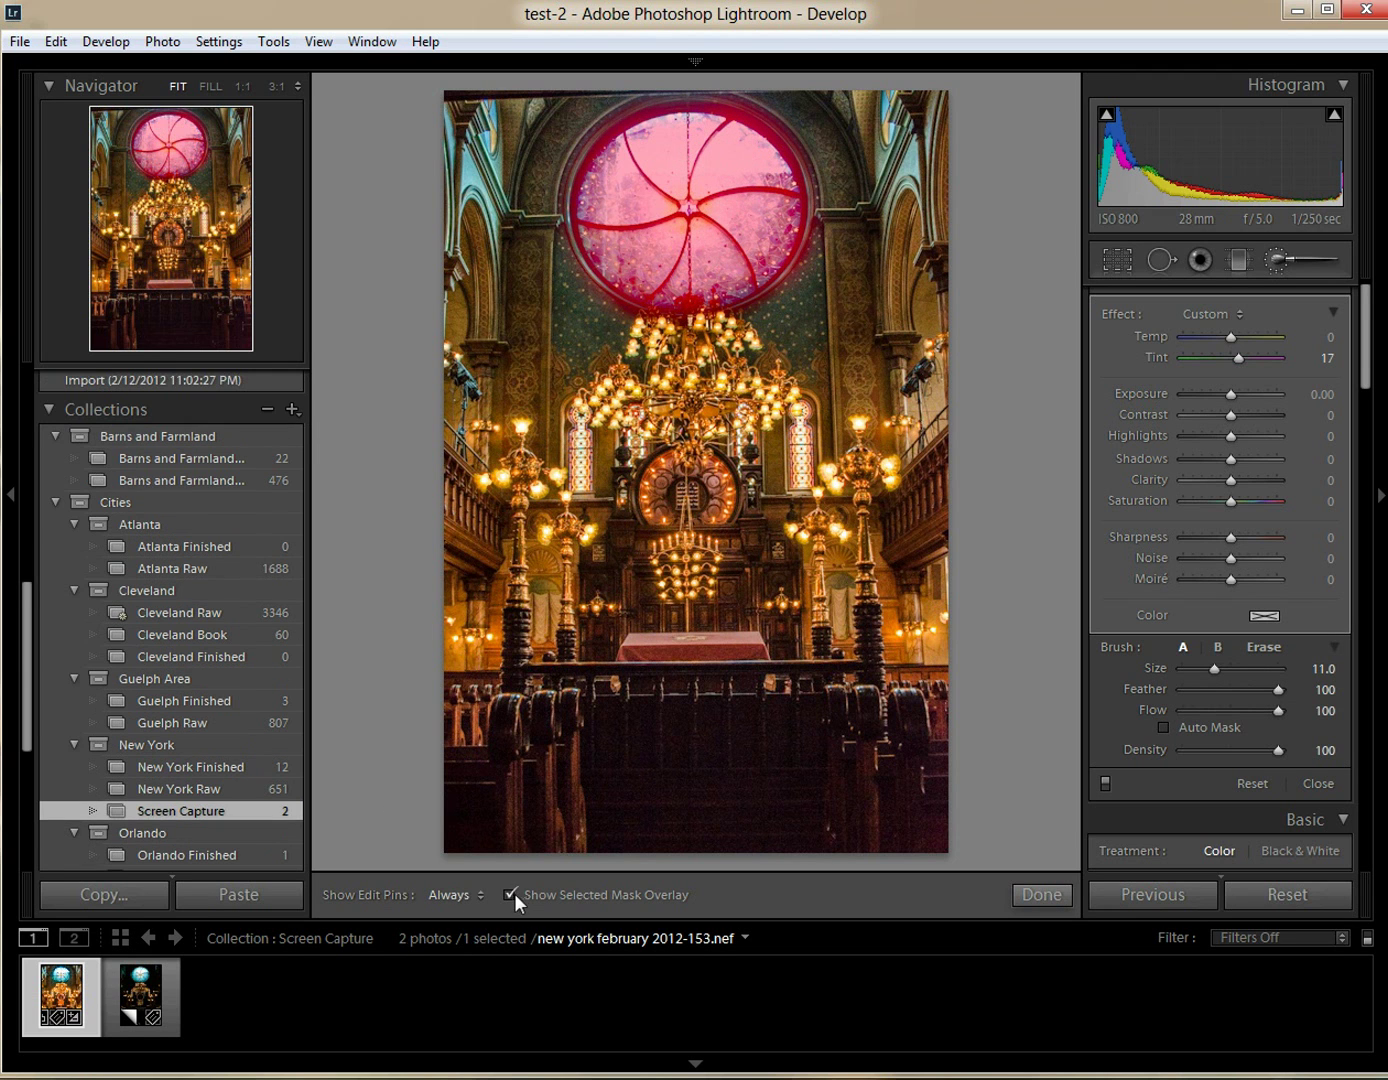
# - Hide the overlay and set the window's brush adjustment to Highlights -39, Clarity 44 and Saturation 41
pyautogui.press('o')
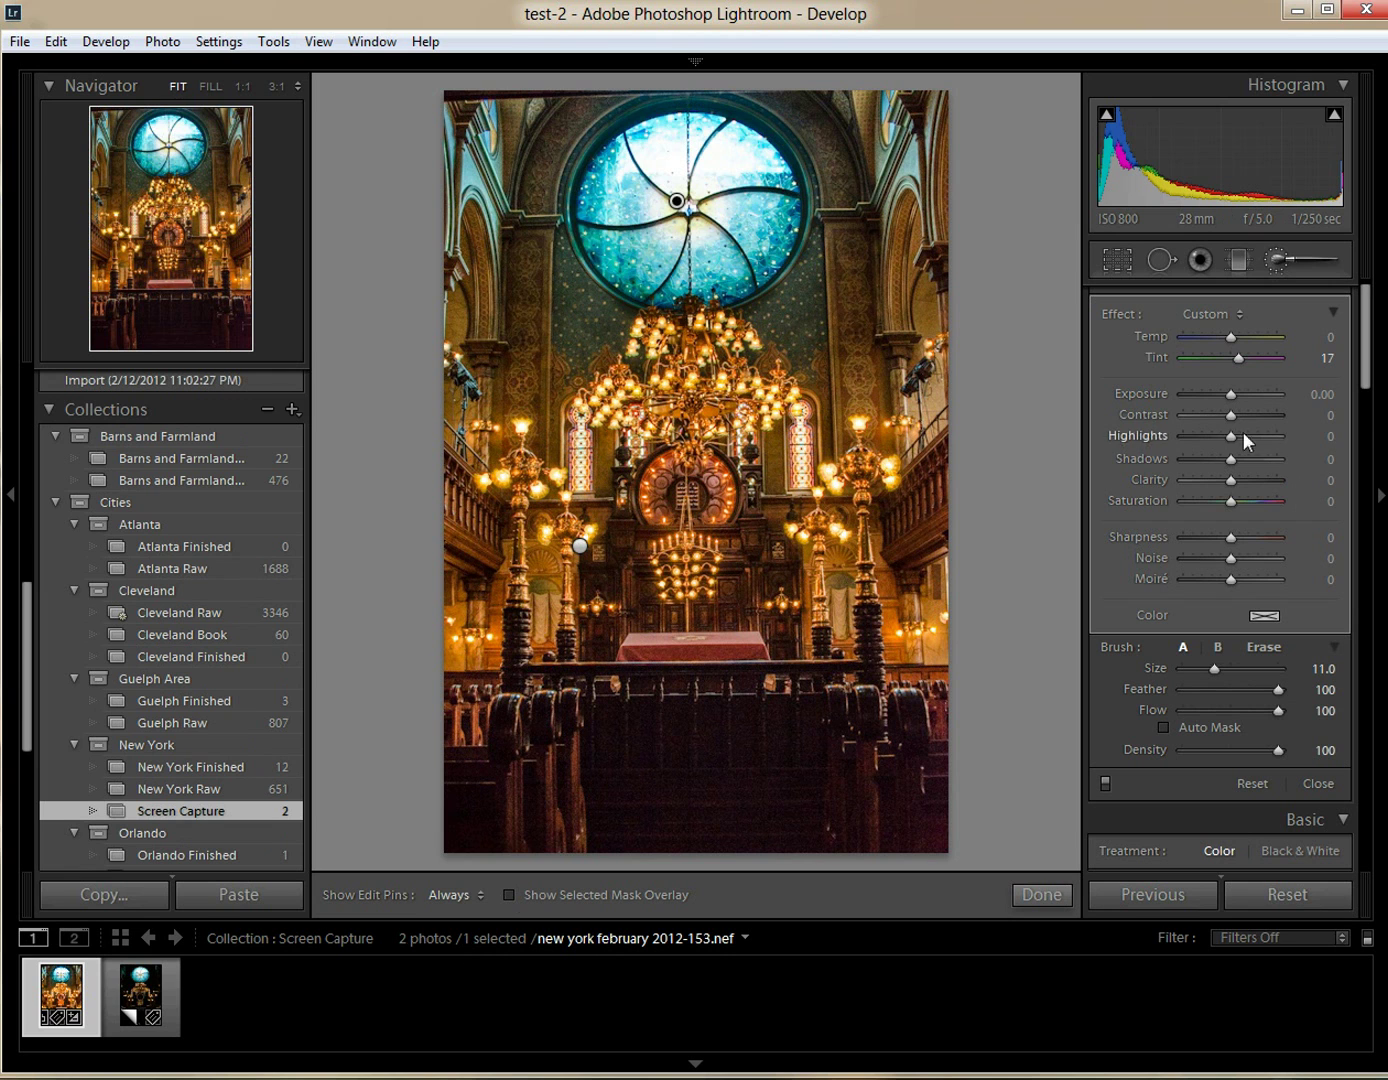
pyautogui.moveTo(1215, 436); pyautogui.dragTo(1211, 436)
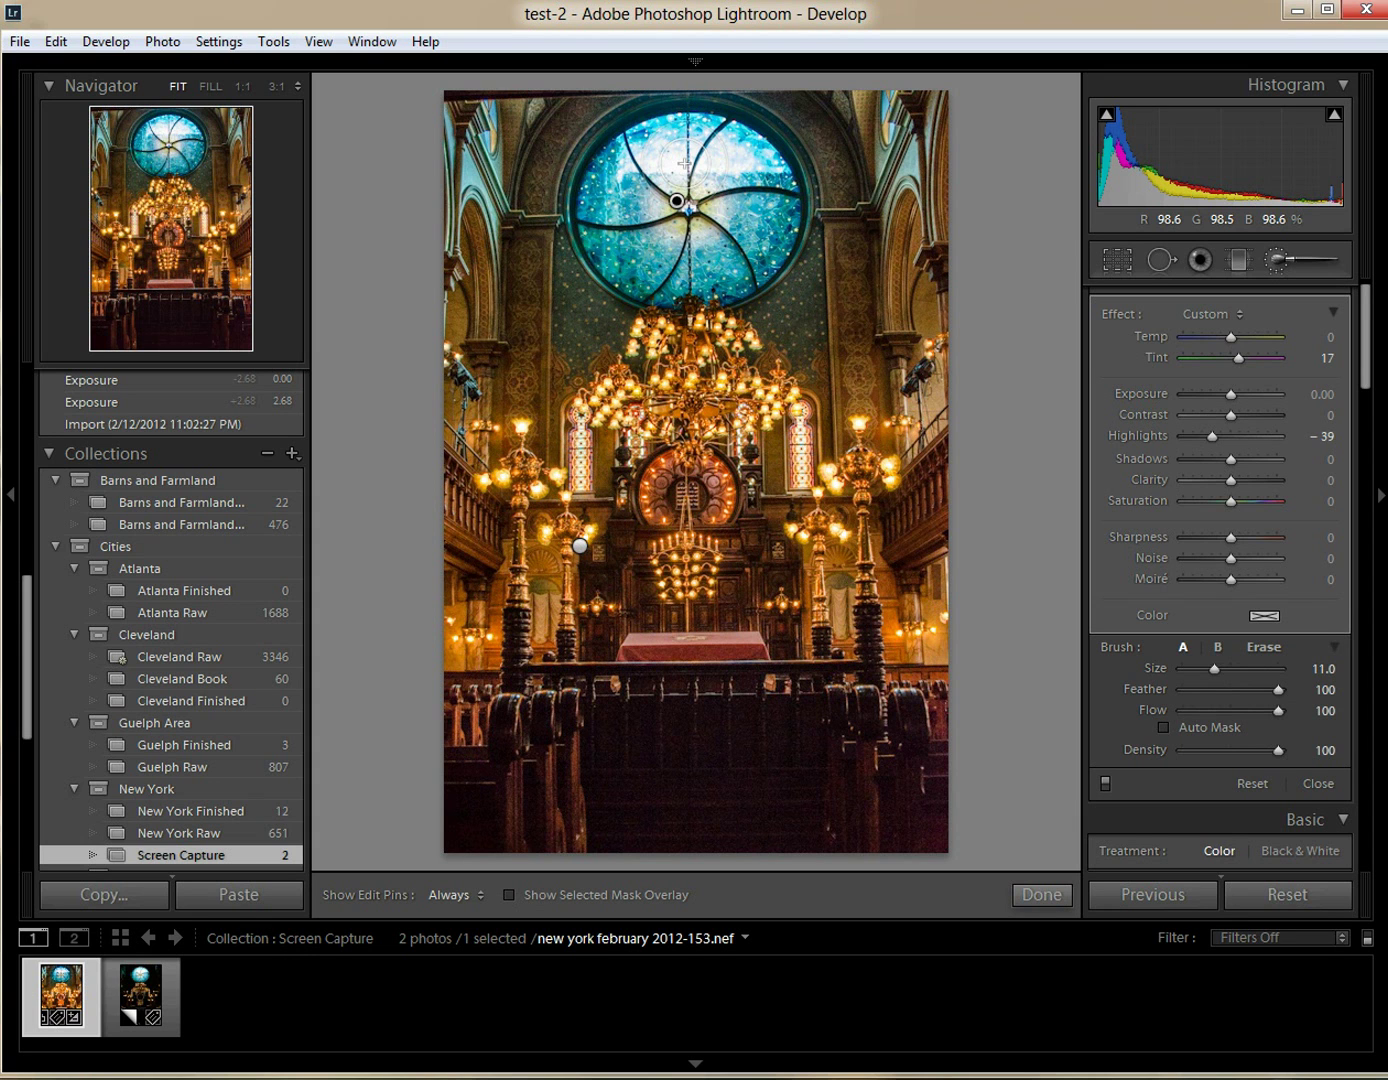
pyautogui.moveTo(1233, 480); pyautogui.dragTo(1253, 481)
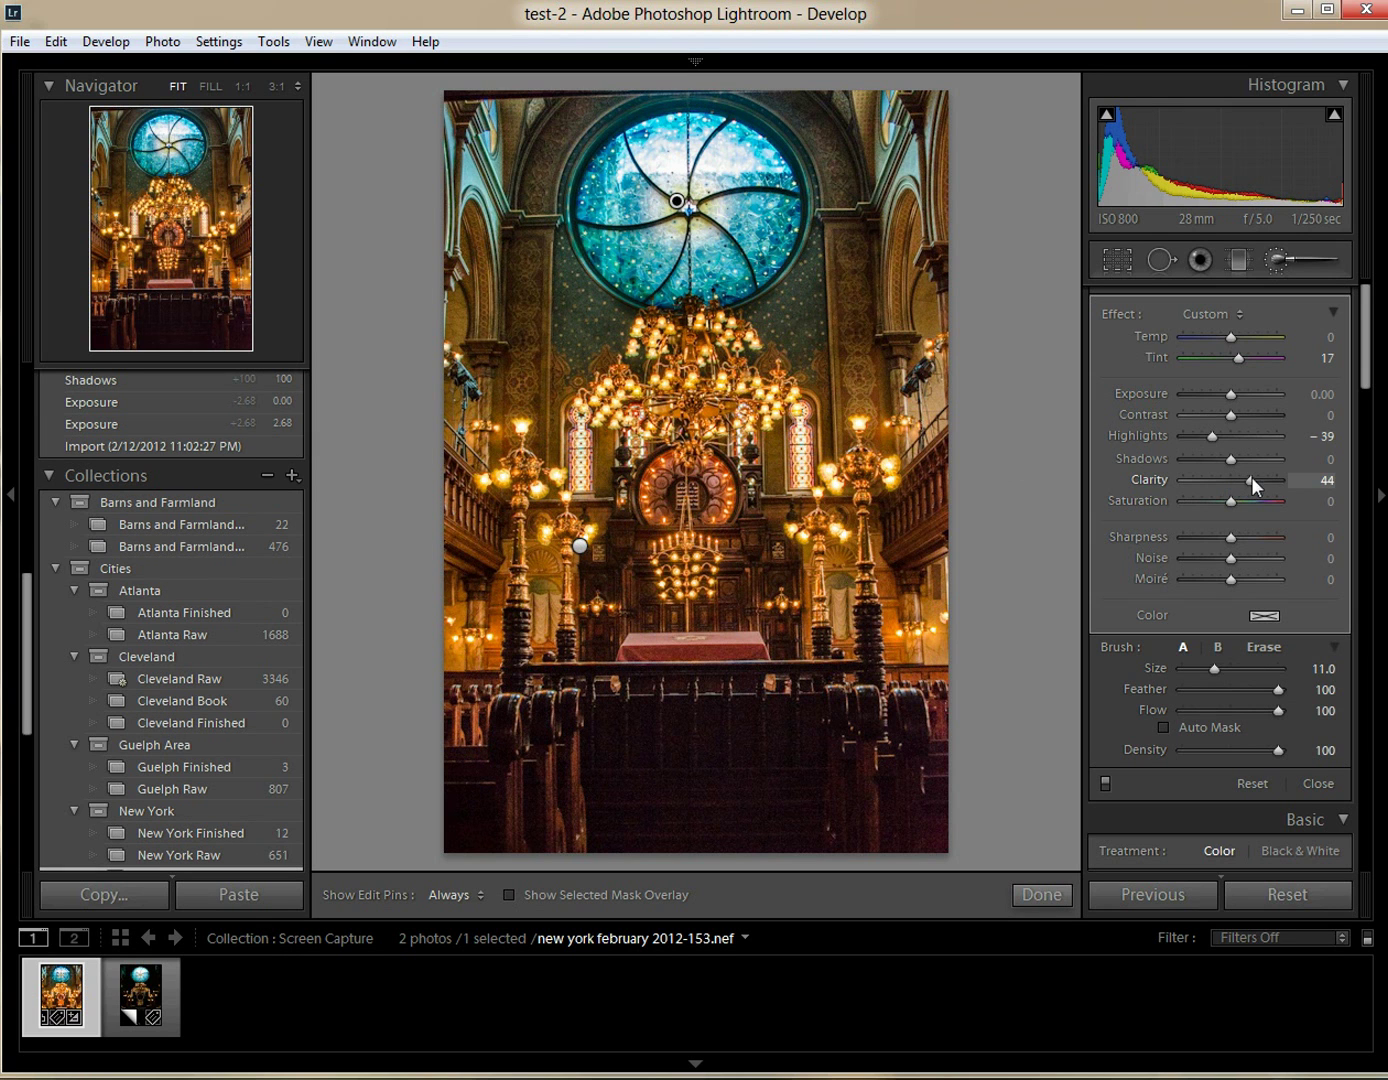
pyautogui.moveTo(1231, 500); pyautogui.dragTo(1248, 499)
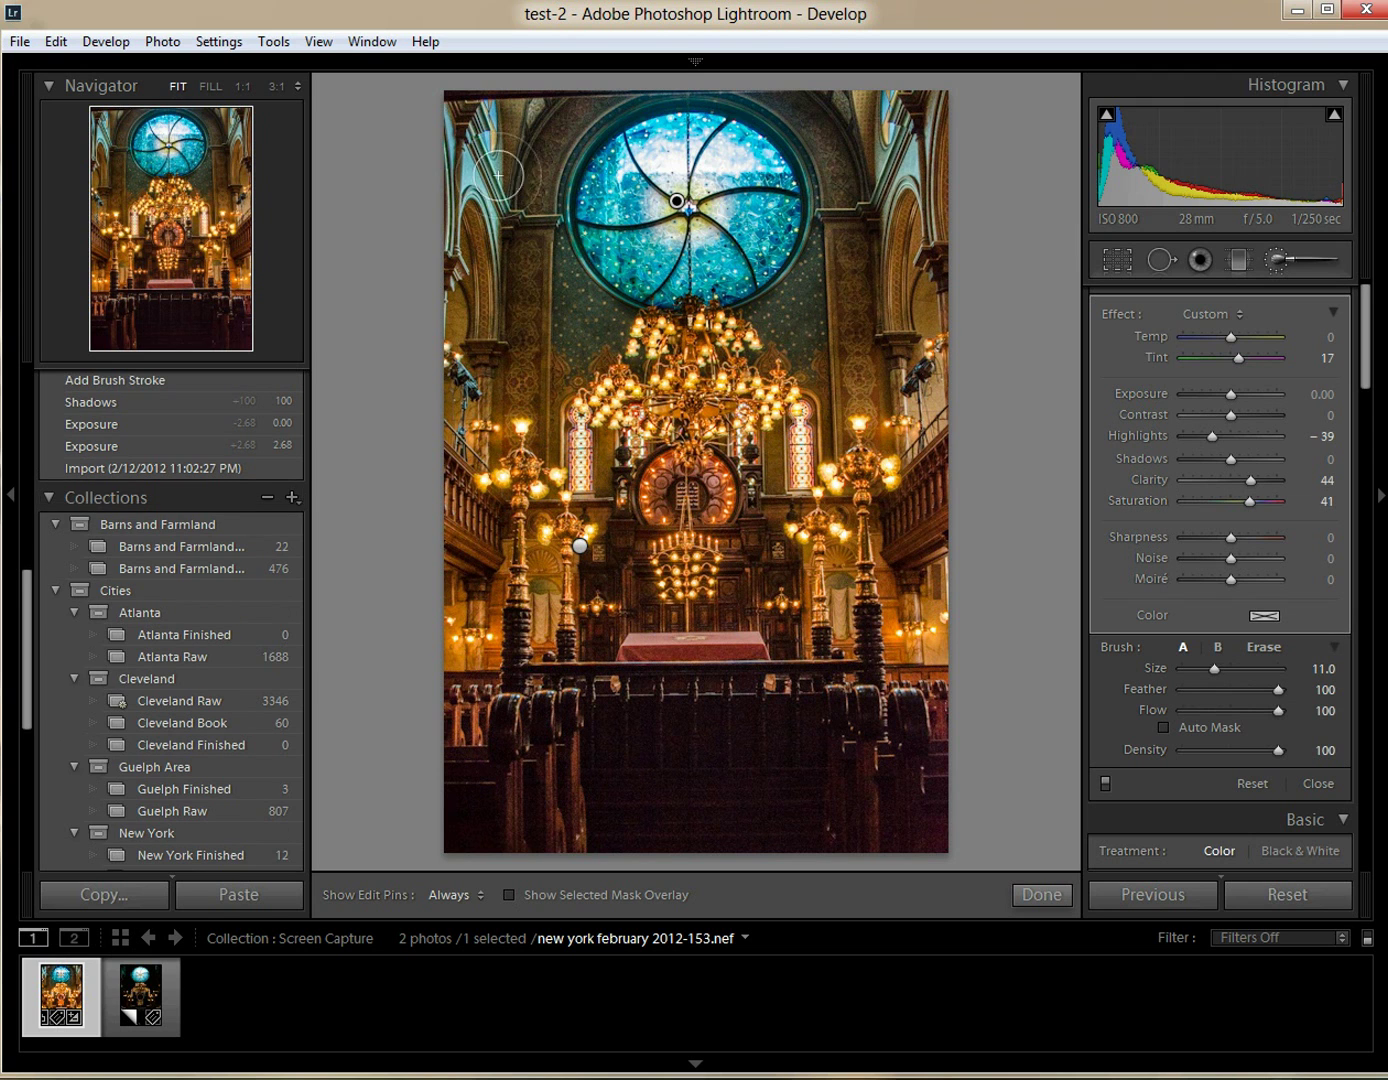
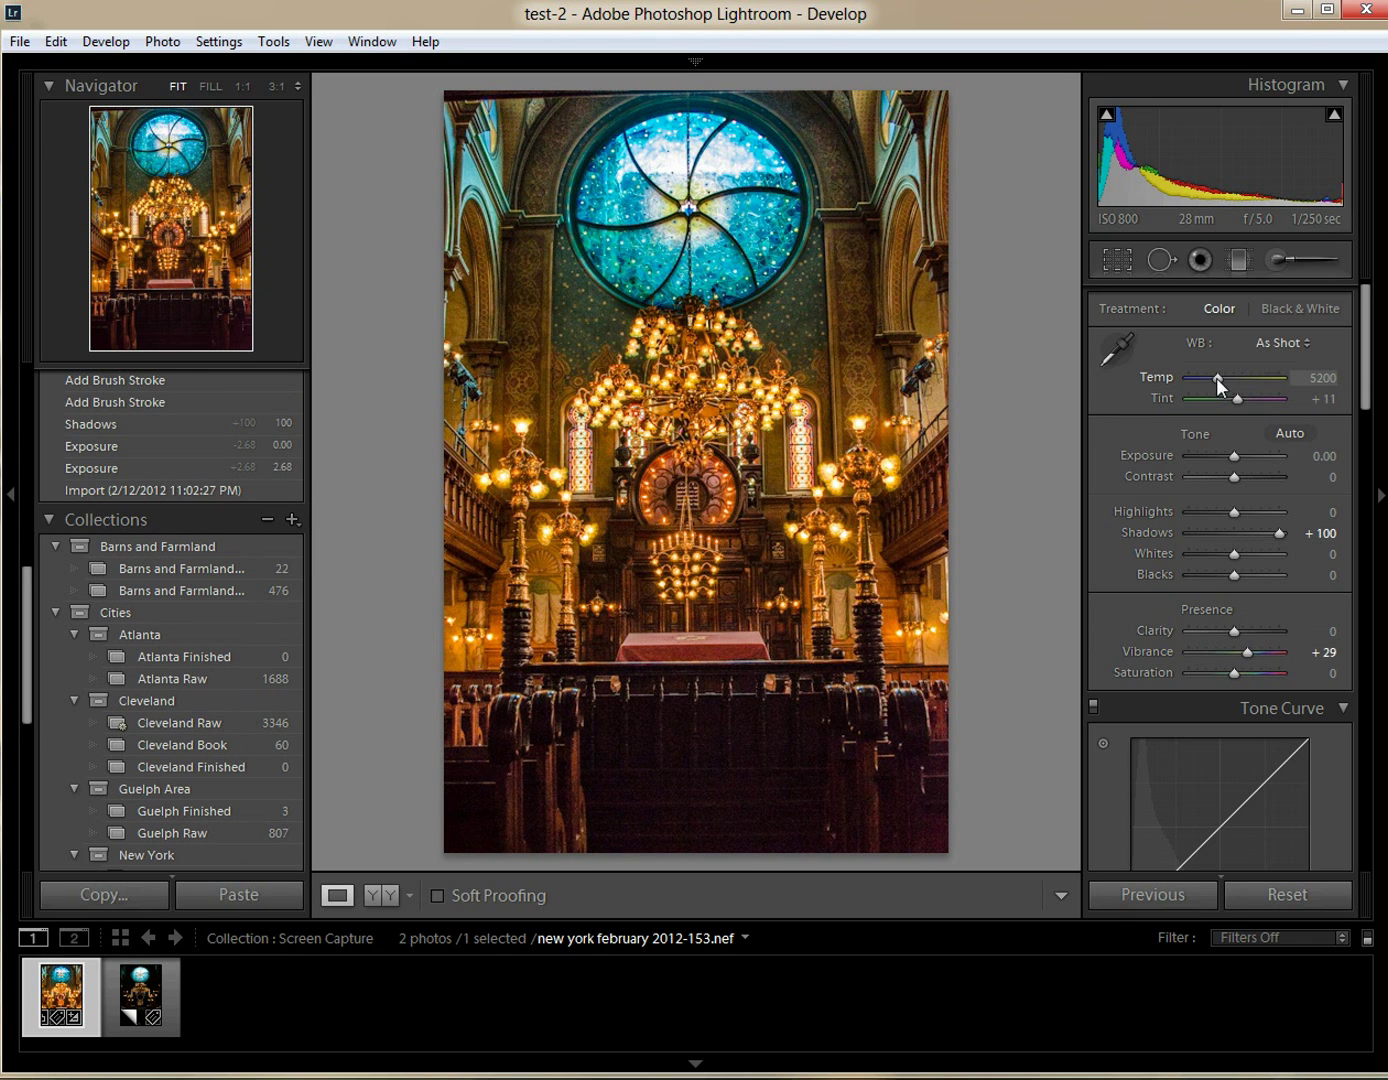
# - Cool the whole photo by setting the white balance temperature to 4683
pyautogui.moveTo(1215, 378); pyautogui.dragTo(1212, 380)
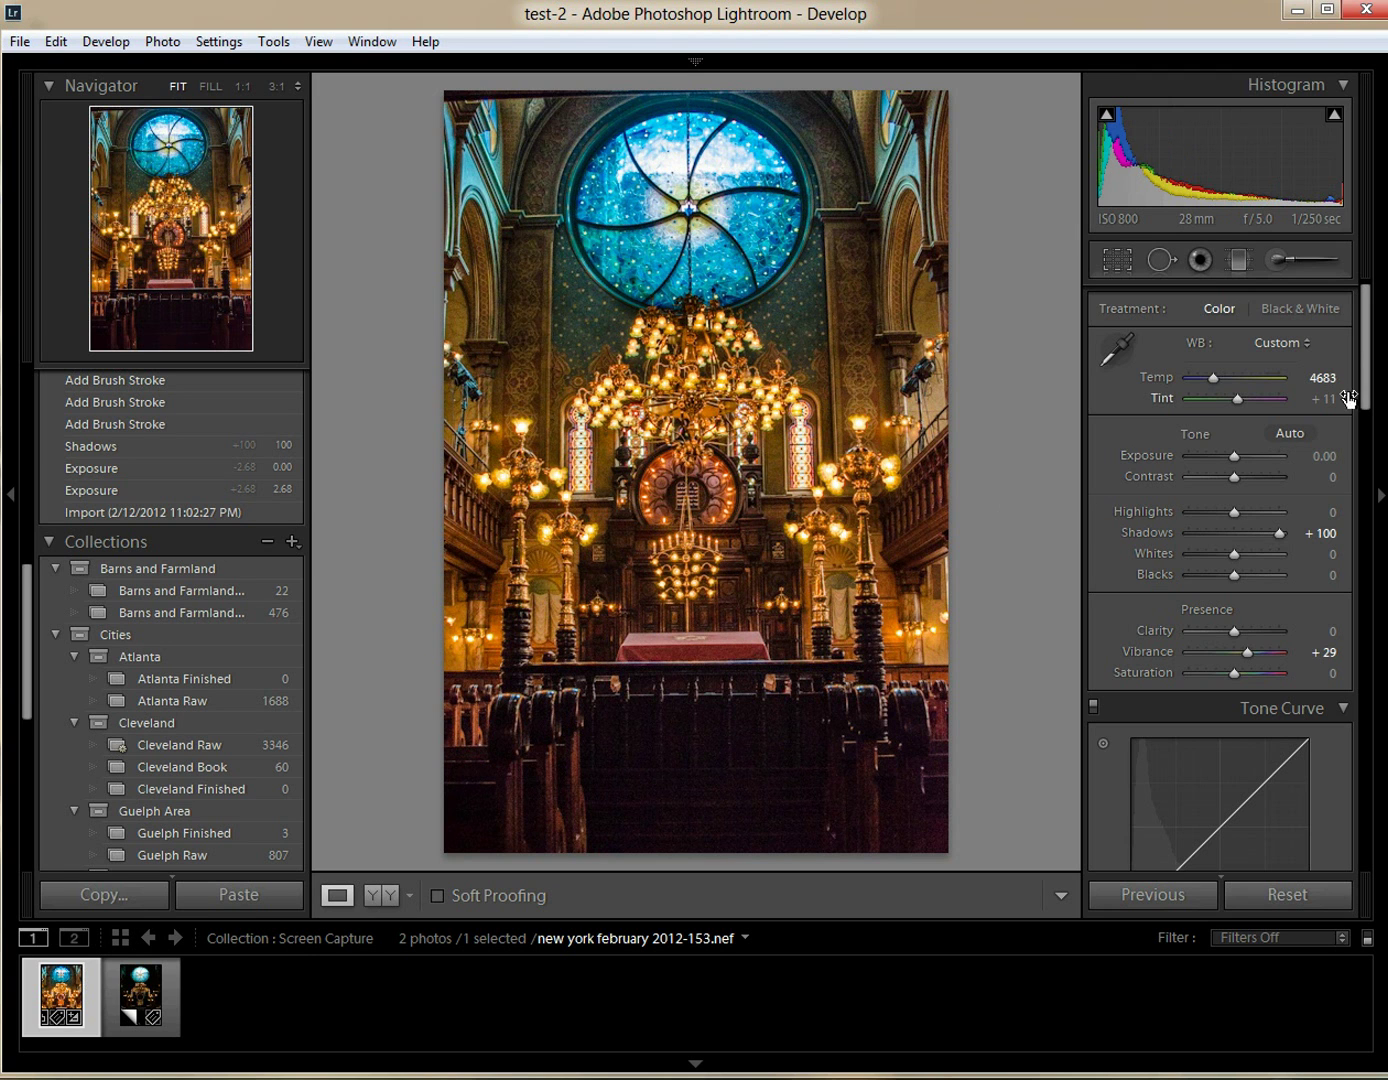
# - Smooth the grain across the photo by setting noise reduction Luminance to 45, checking the dark wood panelling at 1:1
pyautogui.scroll(-2, 1376, 419)
pyautogui.moveTo(1375, 429); pyautogui.dragTo(1378, 661)
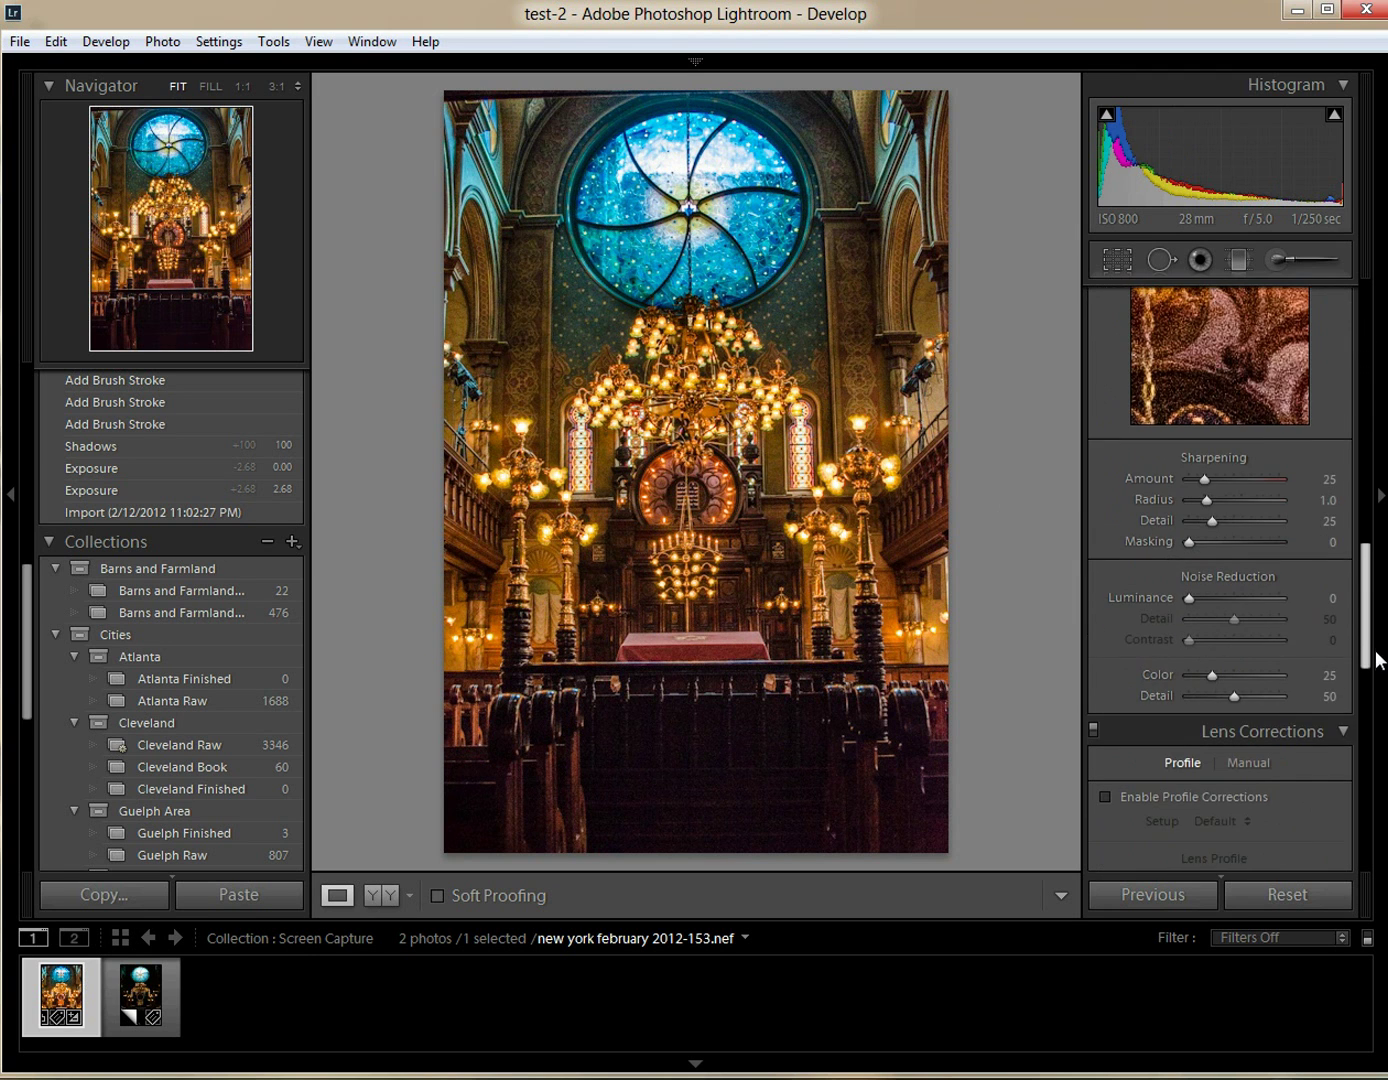
pyautogui.scroll(-1, 1379, 660)
pyautogui.moveTo(1188, 545); pyautogui.dragTo(1204, 547)
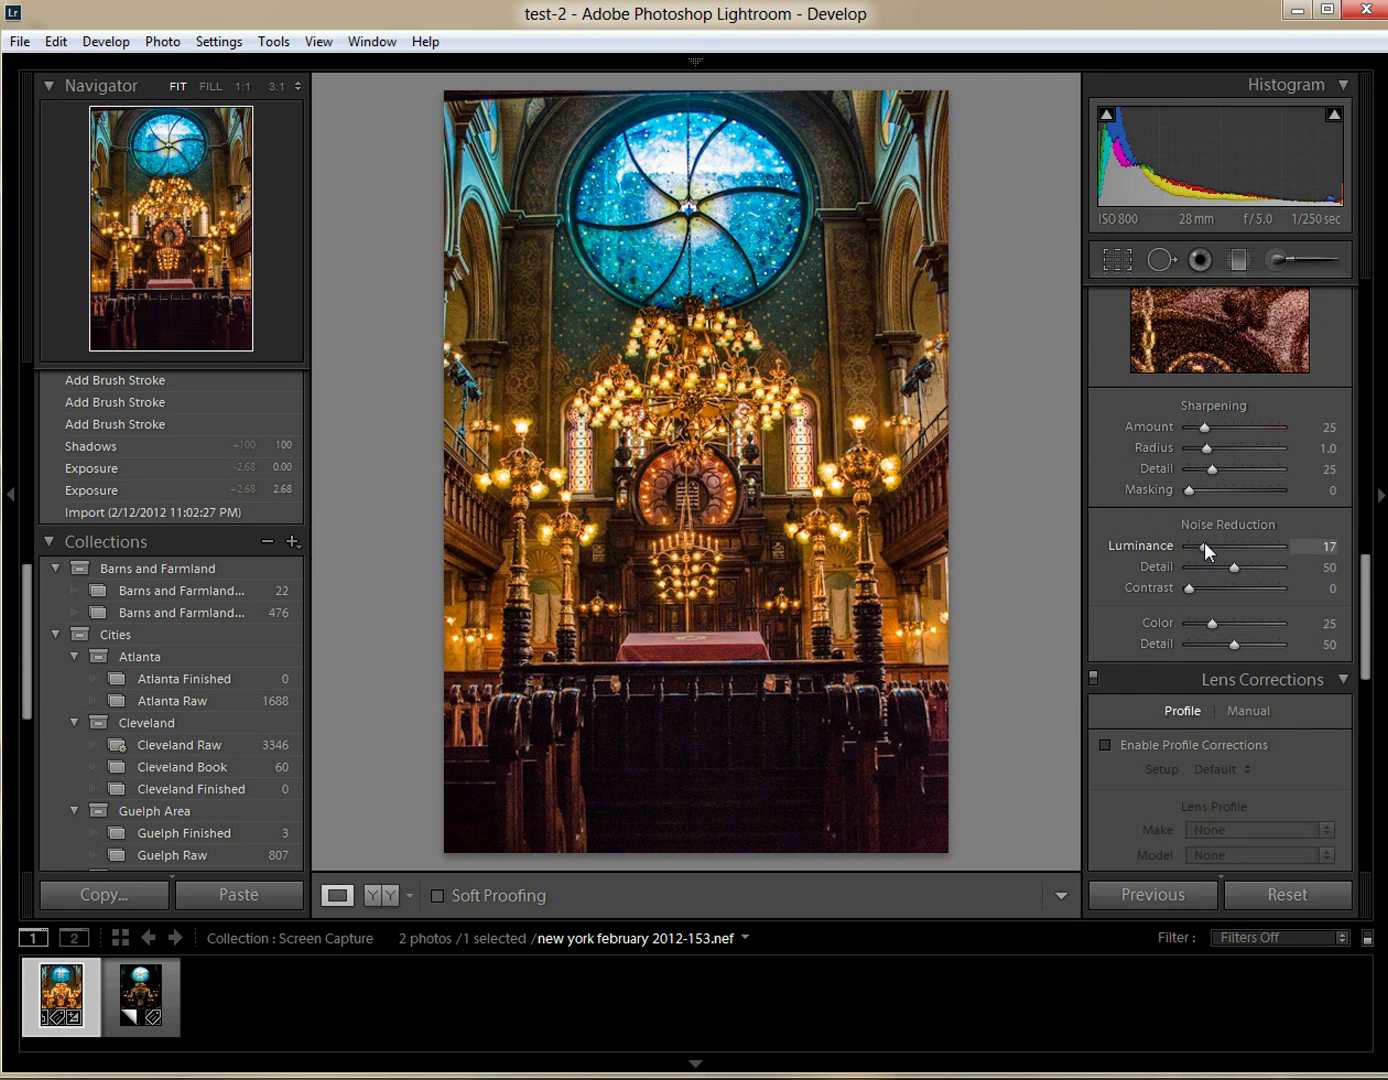
pyautogui.moveTo(1202, 547); pyautogui.dragTo(1212, 550)
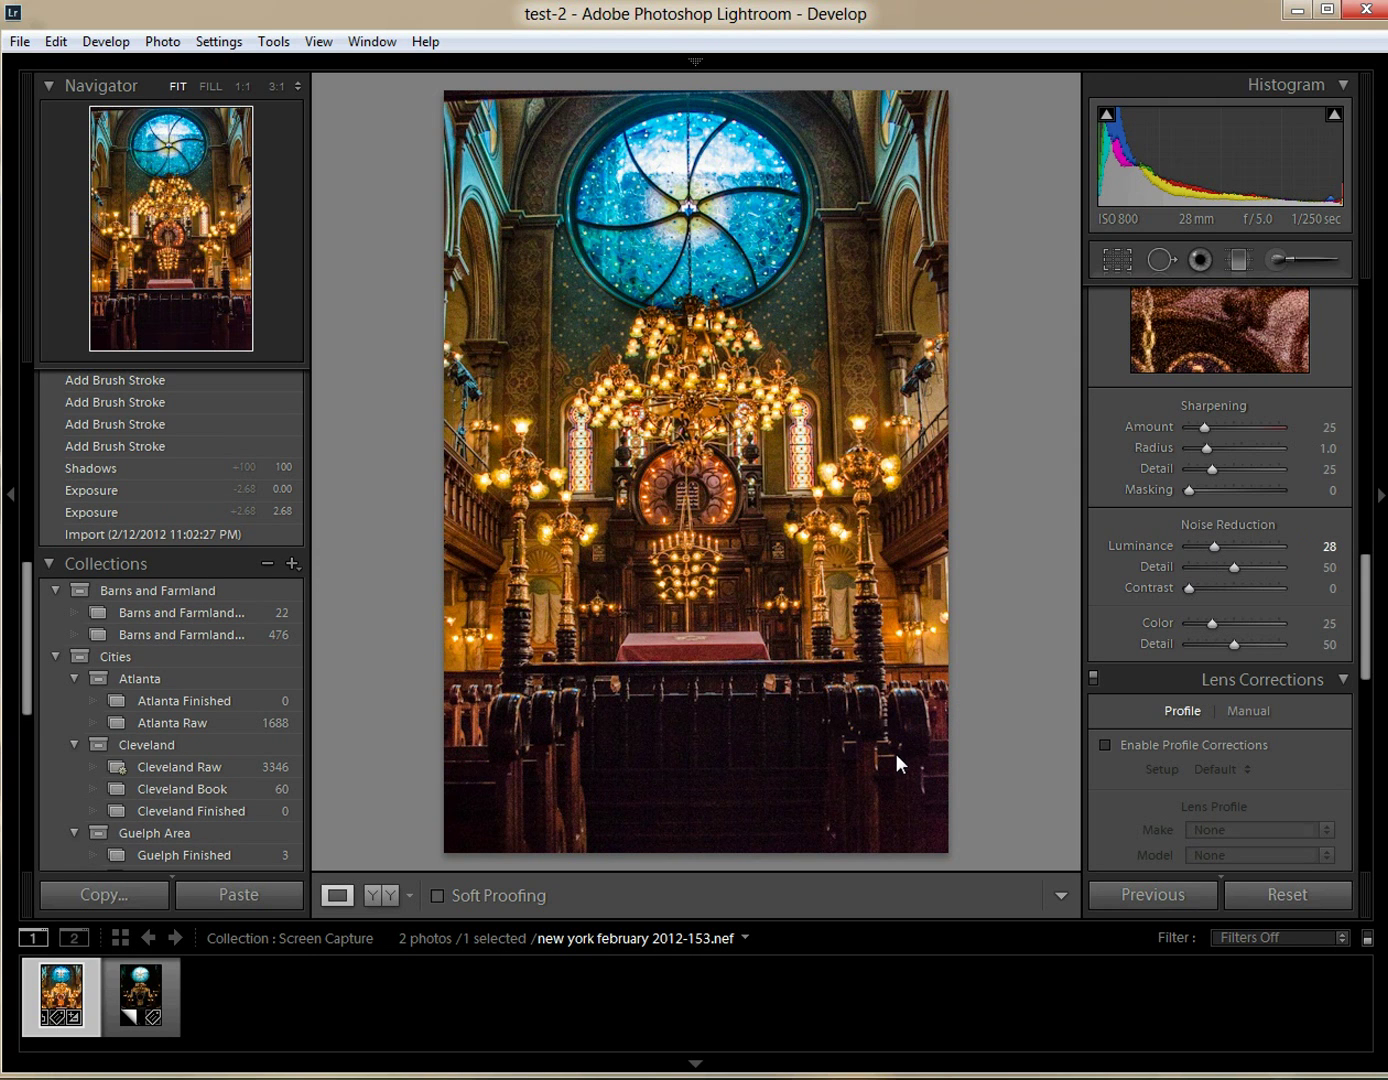
pyautogui.click(734, 597)
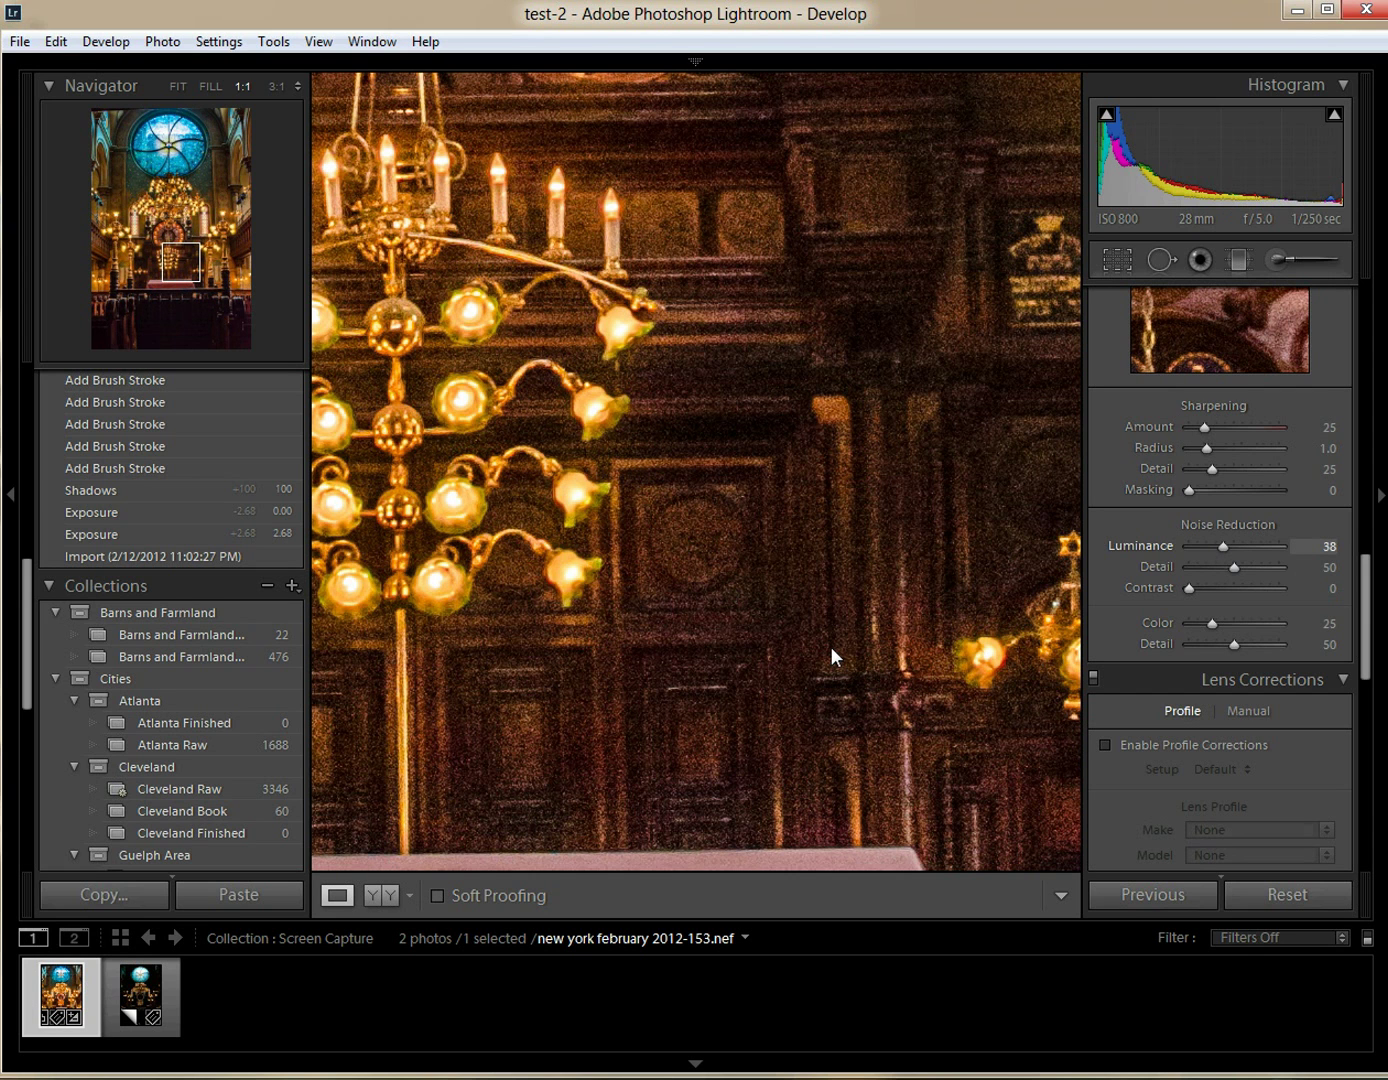
pyautogui.press('Up')
pyautogui.press('Up')
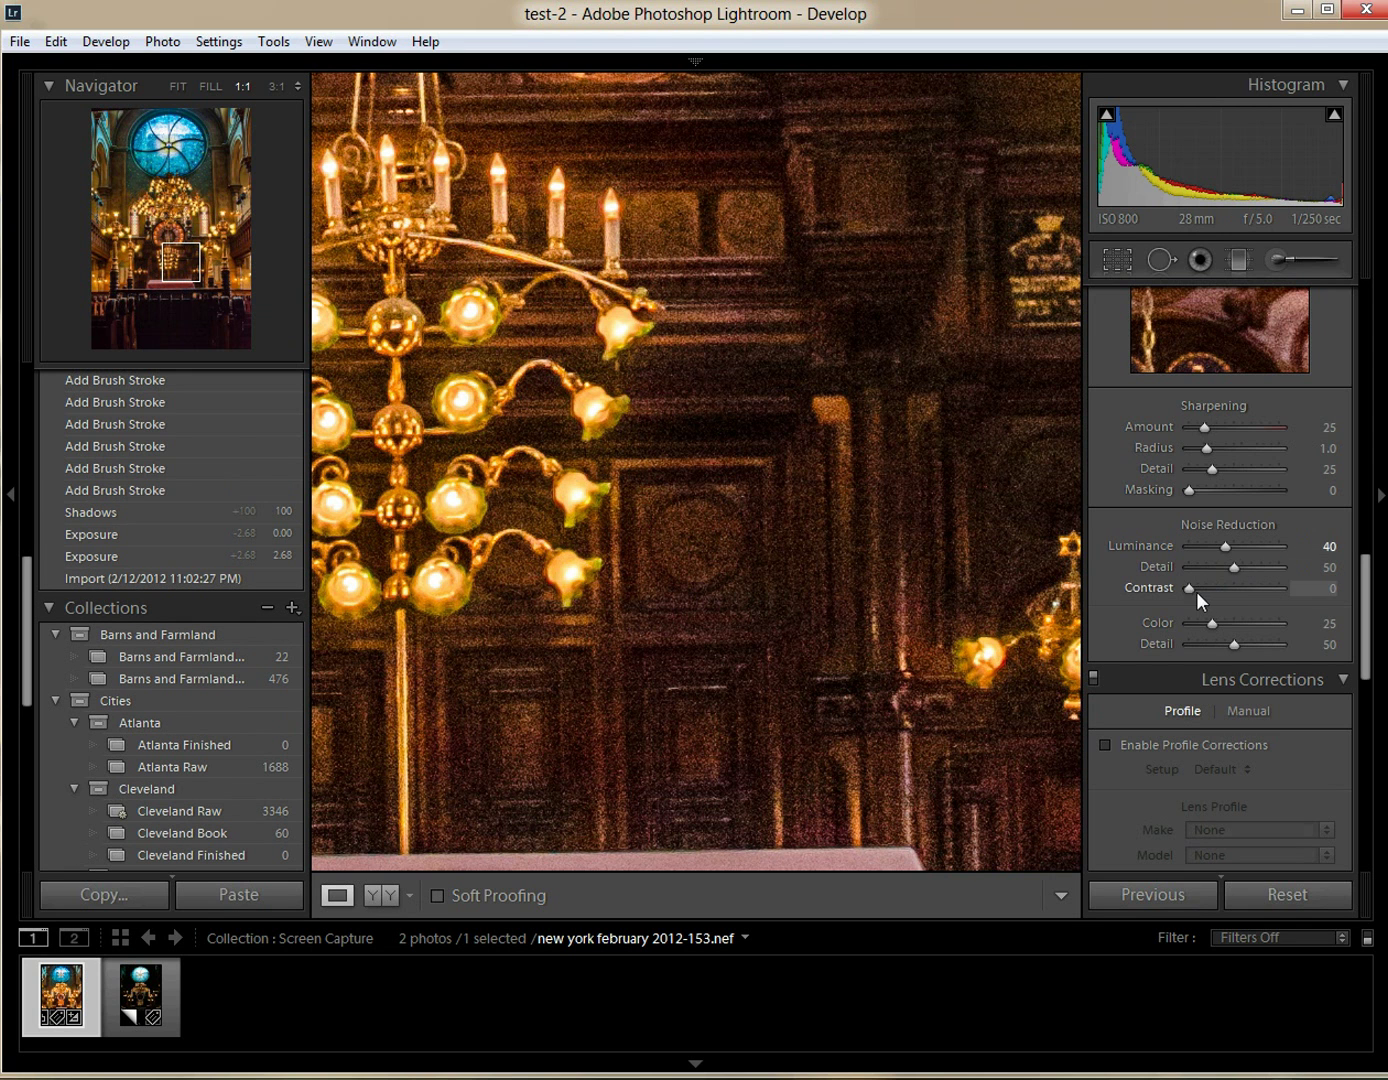
pyautogui.moveTo(1224, 546); pyautogui.dragTo(1228, 549)
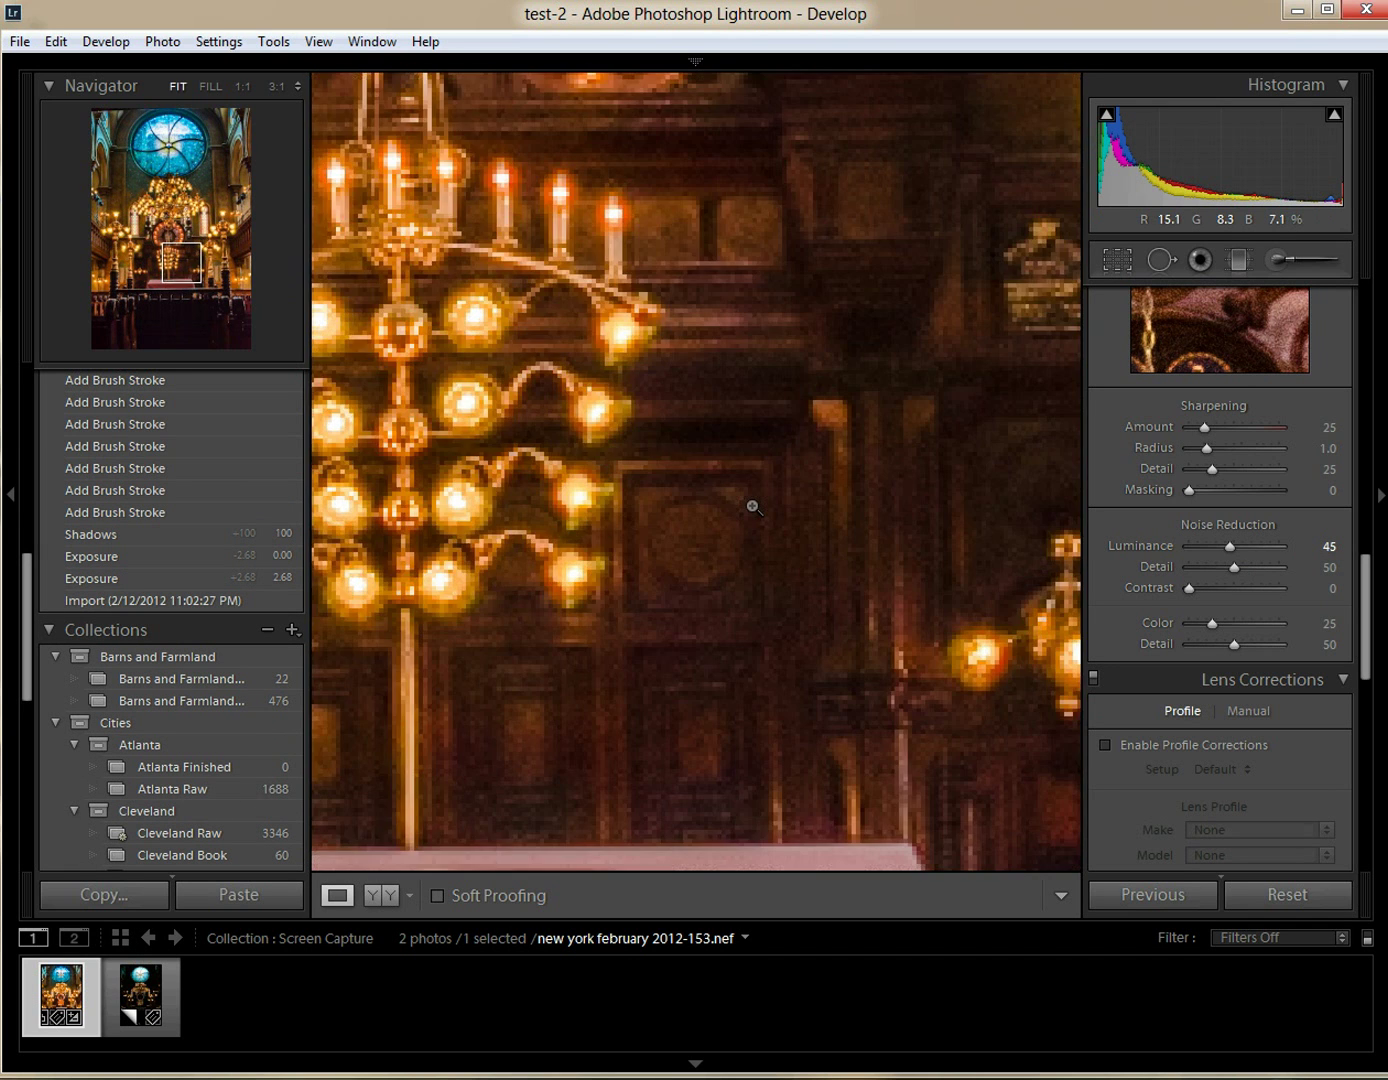
pyautogui.click(753, 508)
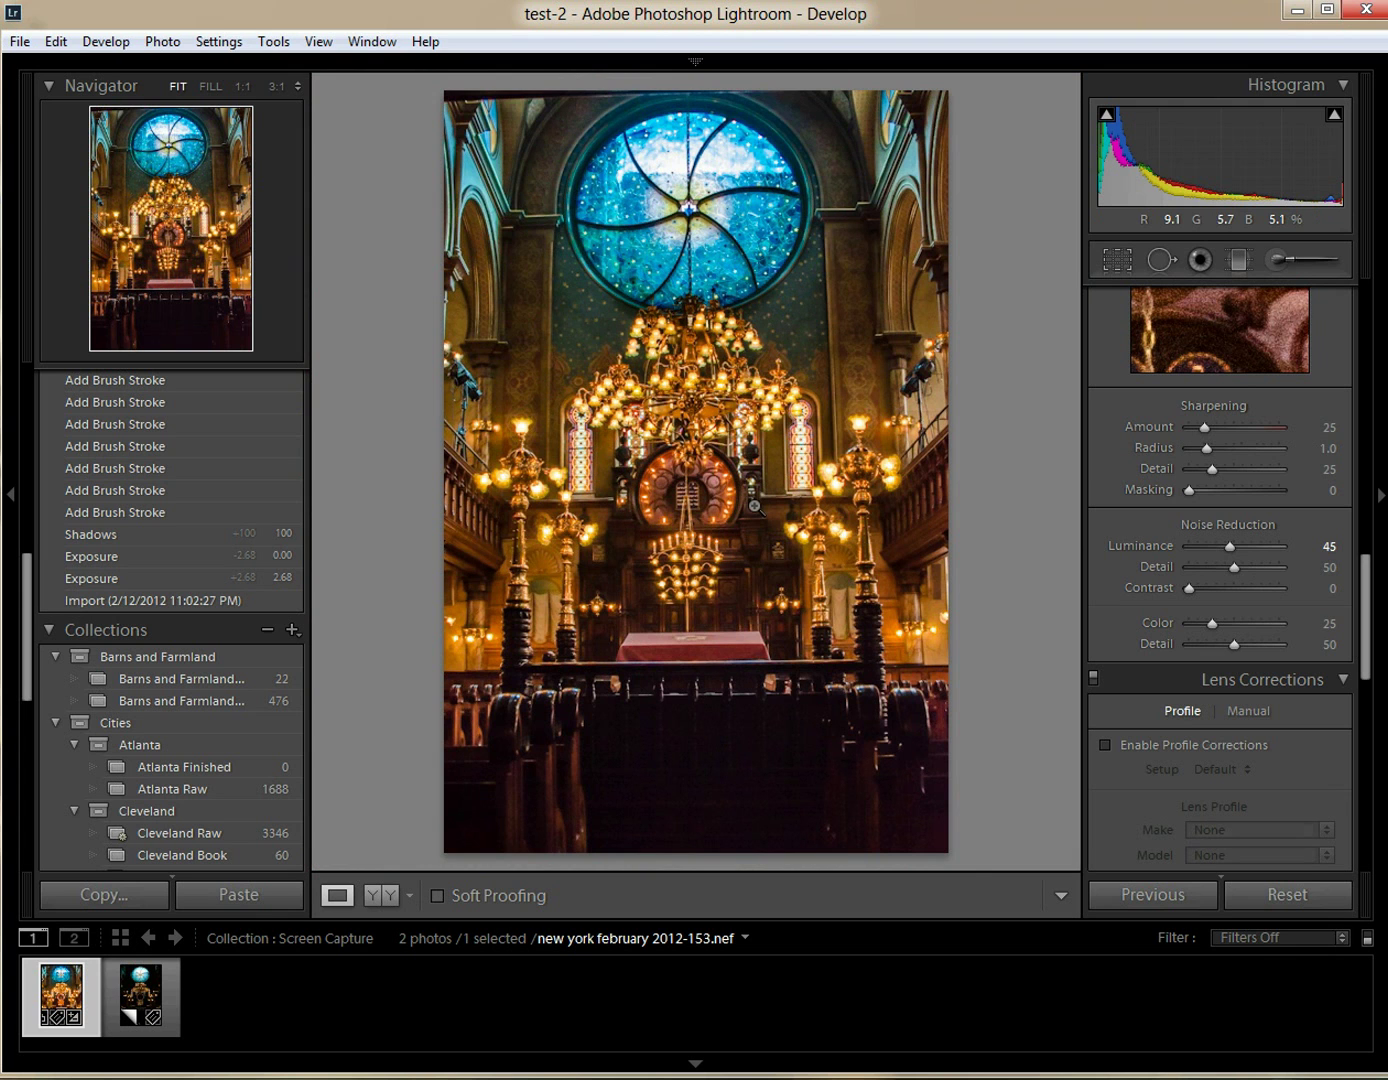
# - Deepen the darkest tones of the whole photo by setting Blacks to -12
pyautogui.moveTo(1366, 572); pyautogui.dragTo(1346, 306)
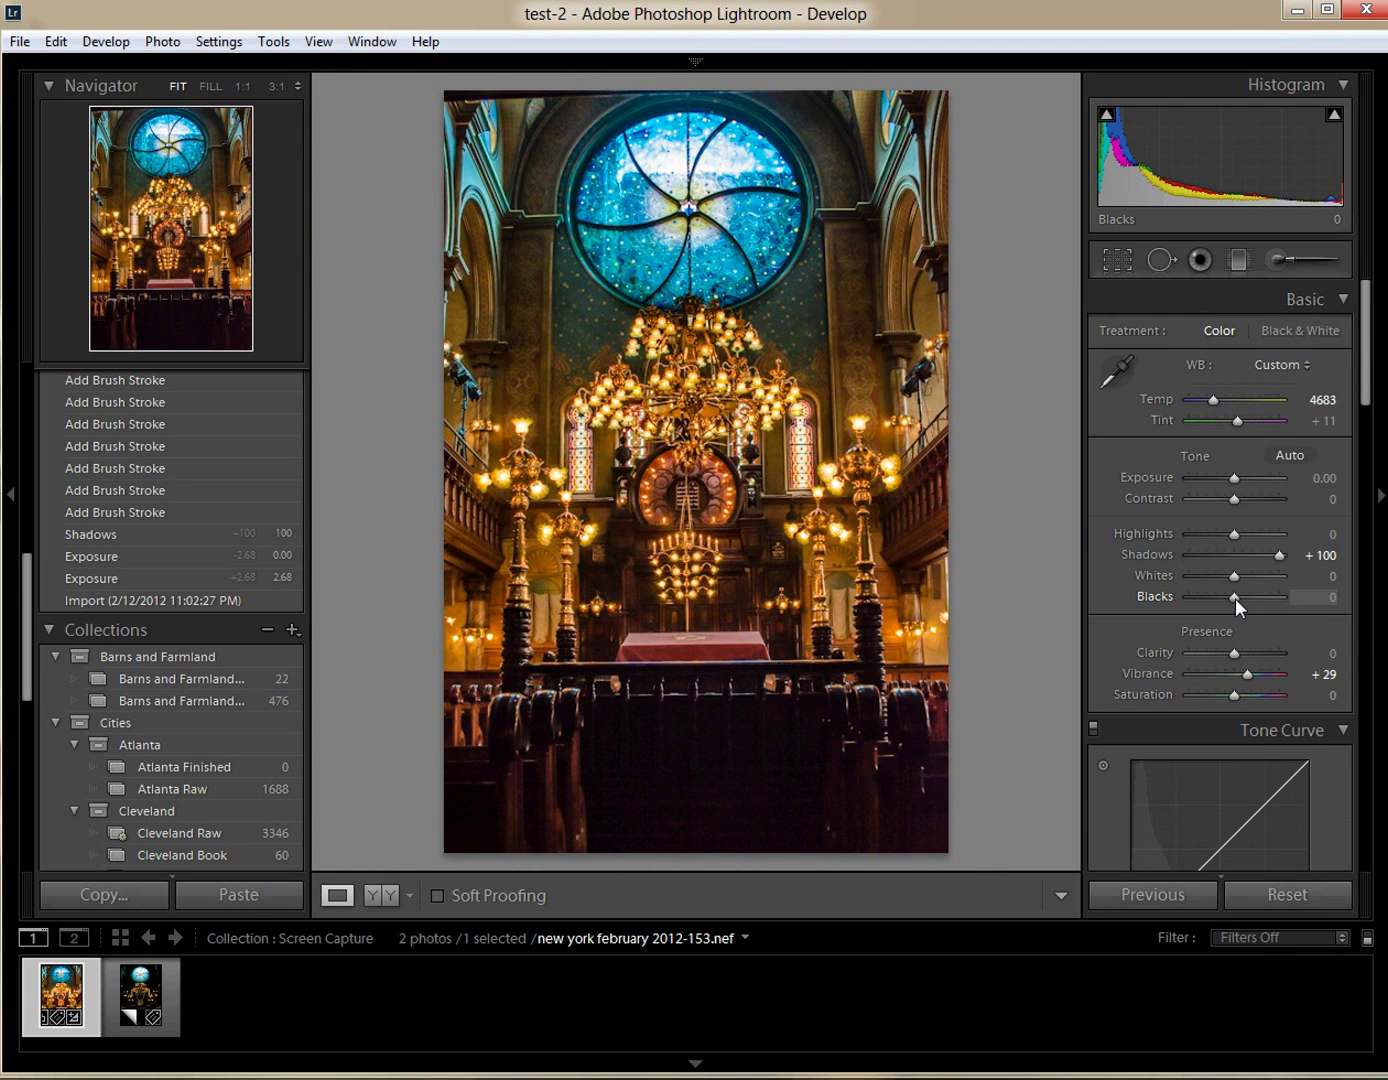
pyautogui.moveTo(1233, 597); pyautogui.dragTo(1227, 596)
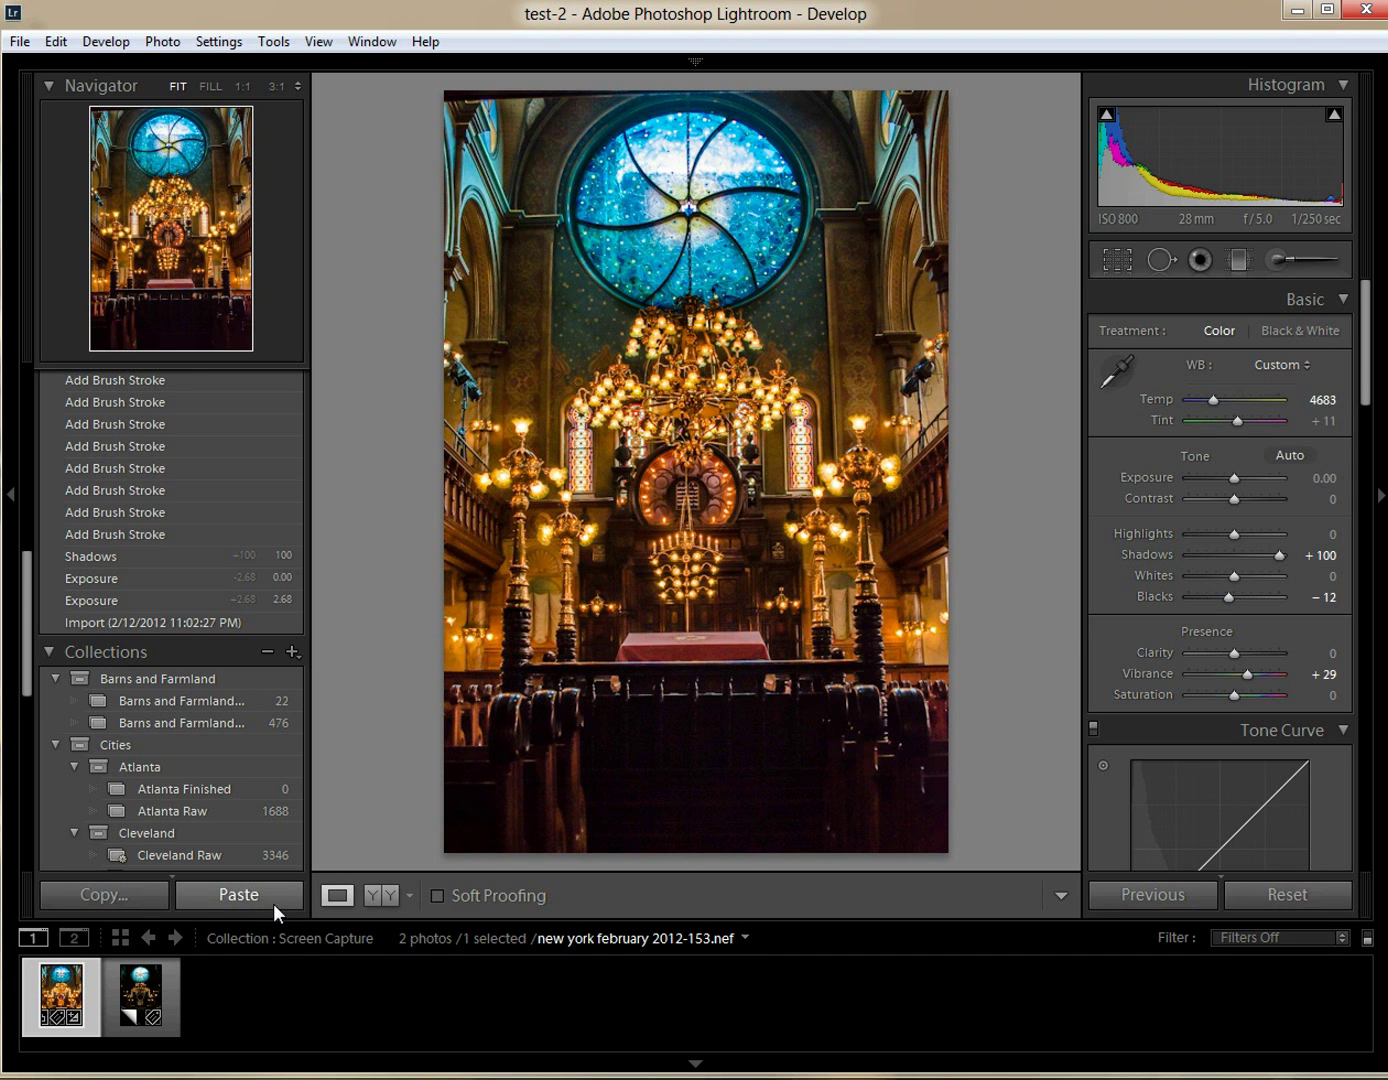
# - Compare the edited photo with its unedited virtual copy, Copy 3, and return to the edited version
pyautogui.click(145, 996)
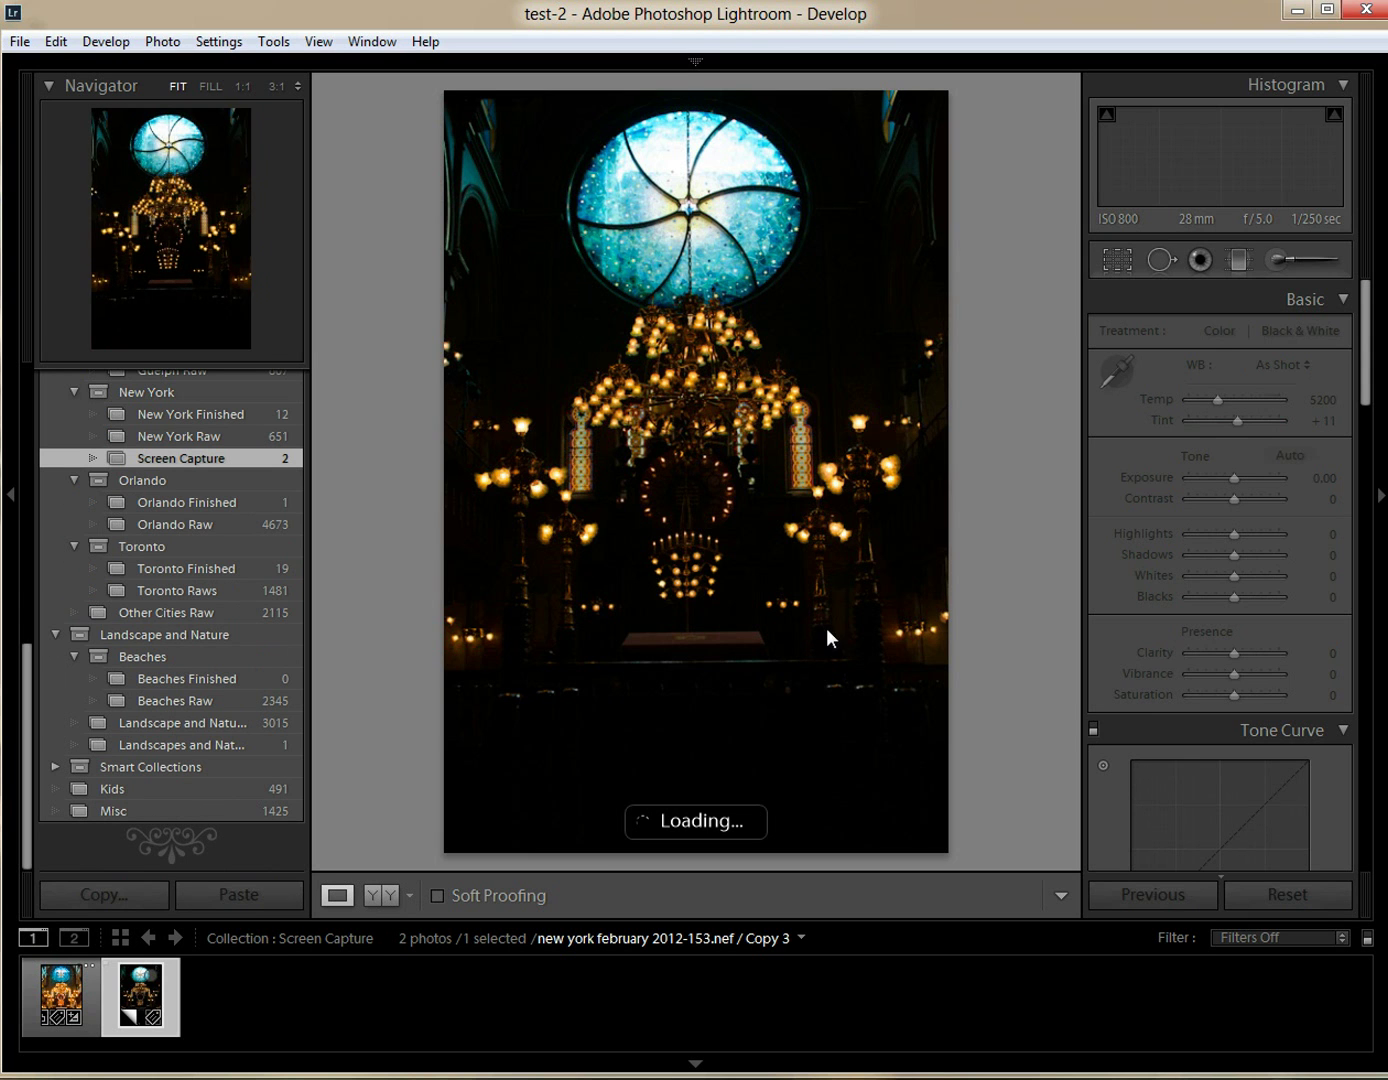
pyautogui.click(64, 997)
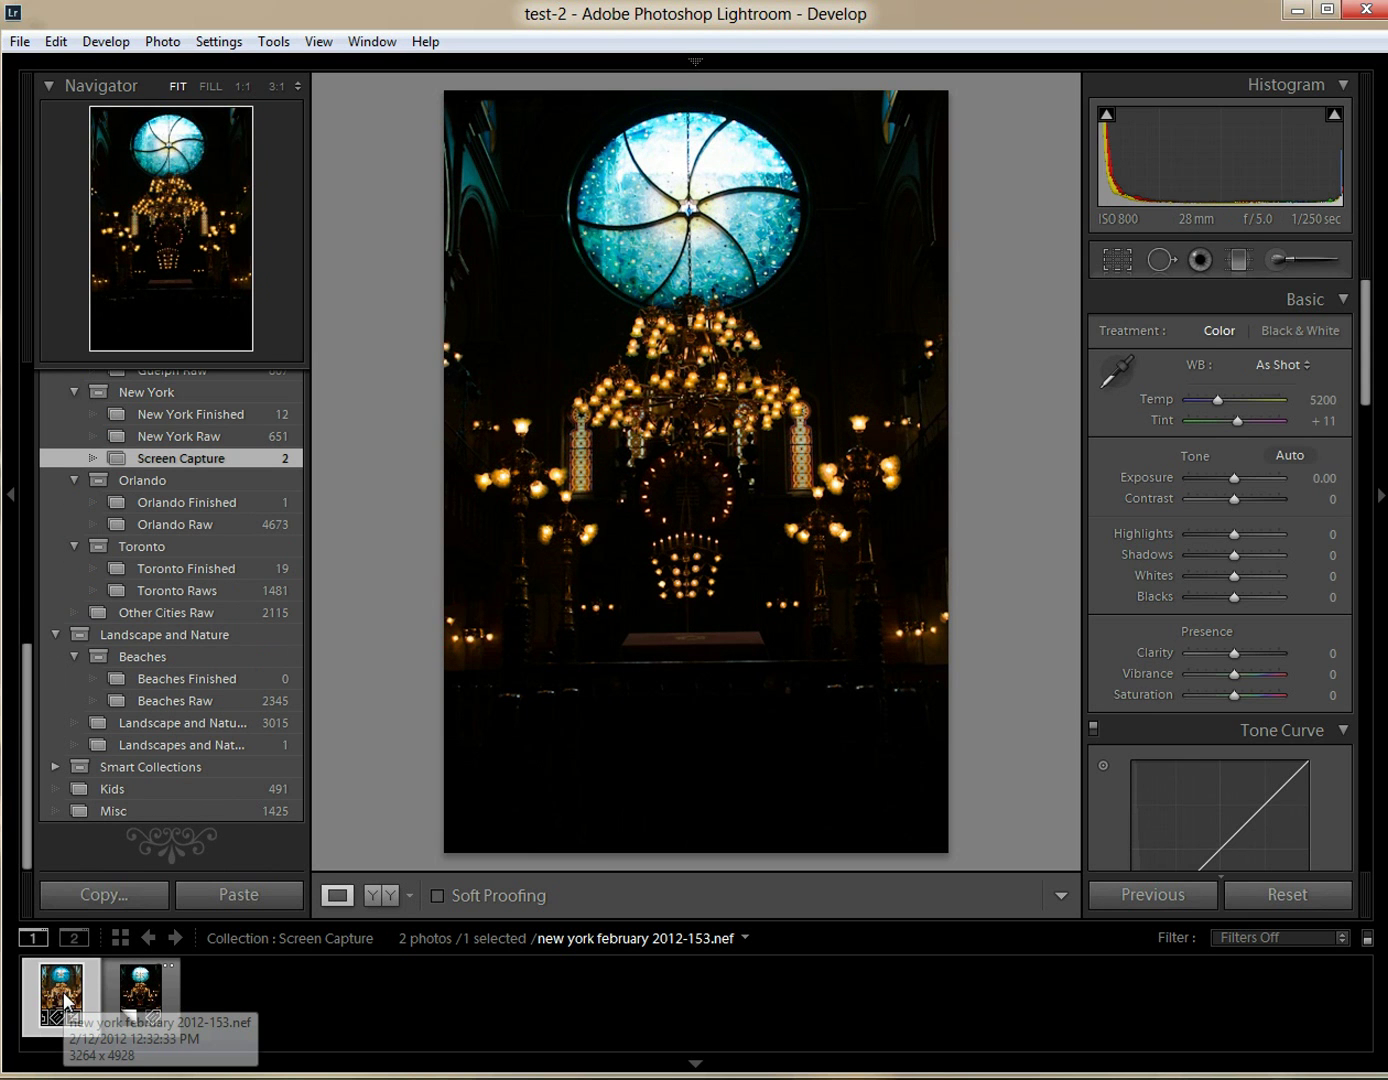